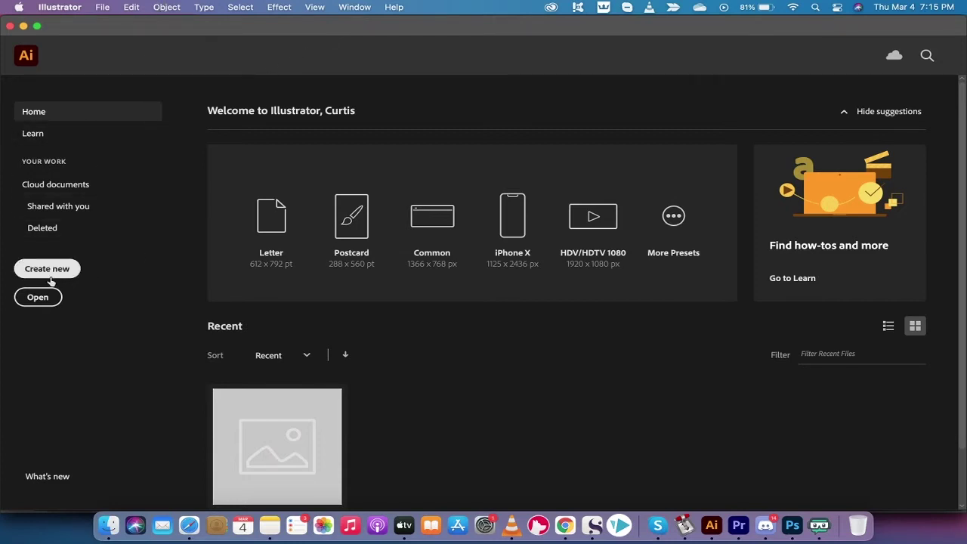
- Create a new 1920 × 1080 px RGB document, confirming the width and height first
{"action": "left_click", "coordinate": [49, 276]}
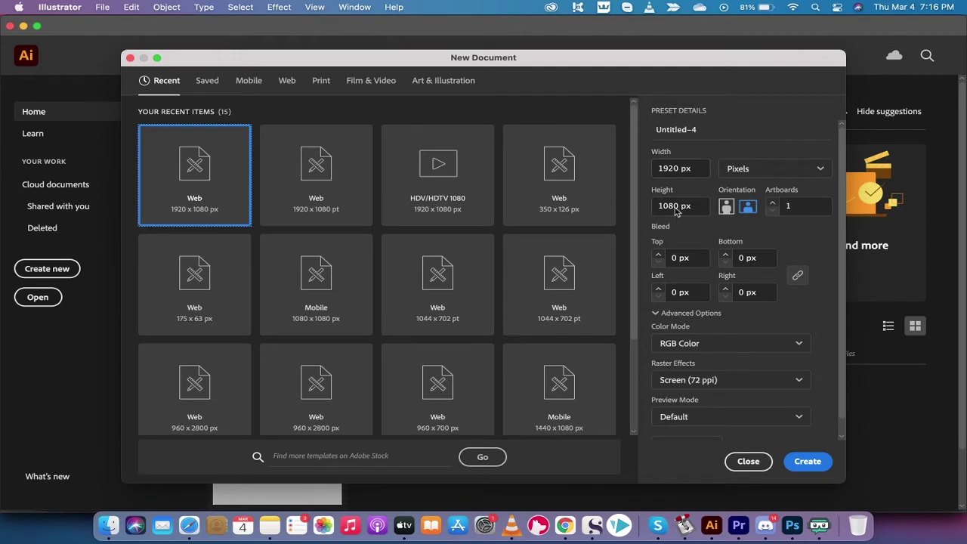
{"action": "left_click", "coordinate": [669, 170]}
{"action": "left_click", "coordinate": [680, 207]}
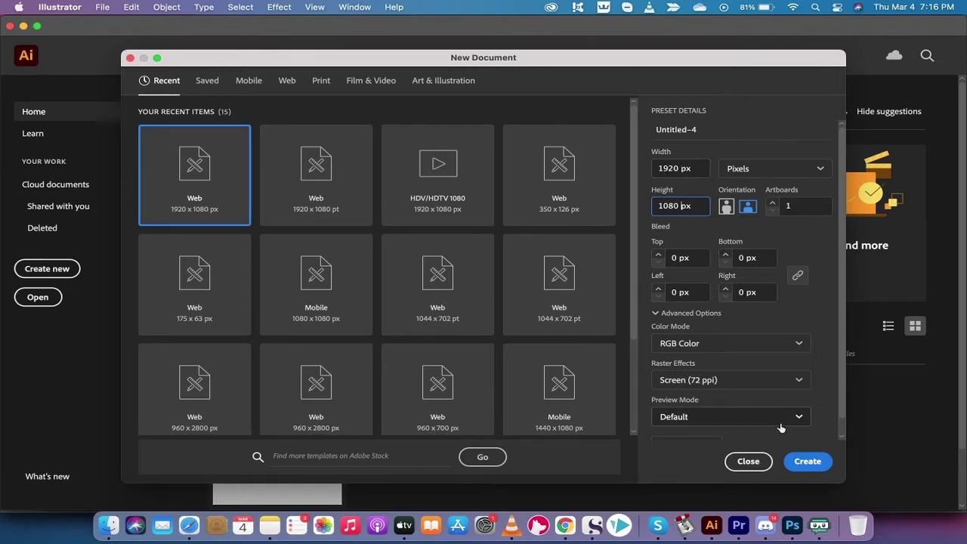
{"action": "left_click", "coordinate": [806, 461]}
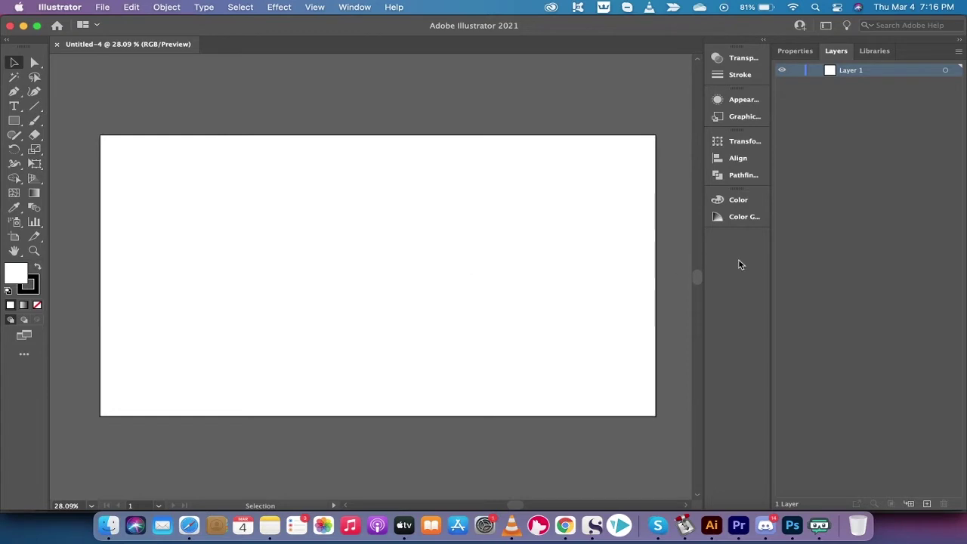
- Narrow the Layers panel and the panel dock to enlarge the canvas area
{"action": "left_click_drag", "start_coordinate": [771, 269], "coordinate": [808, 274]}
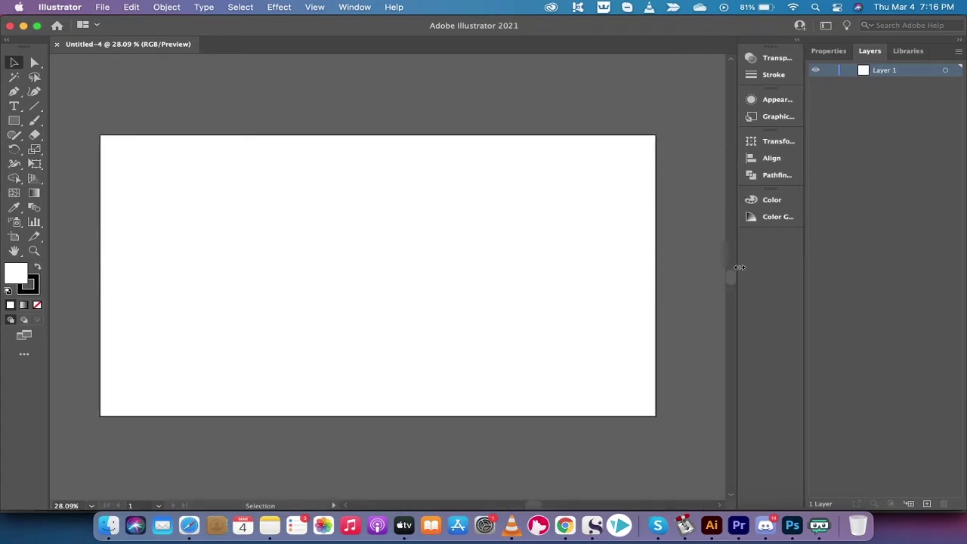
{"action": "left_click_drag", "start_coordinate": [738, 268], "coordinate": [745, 267]}
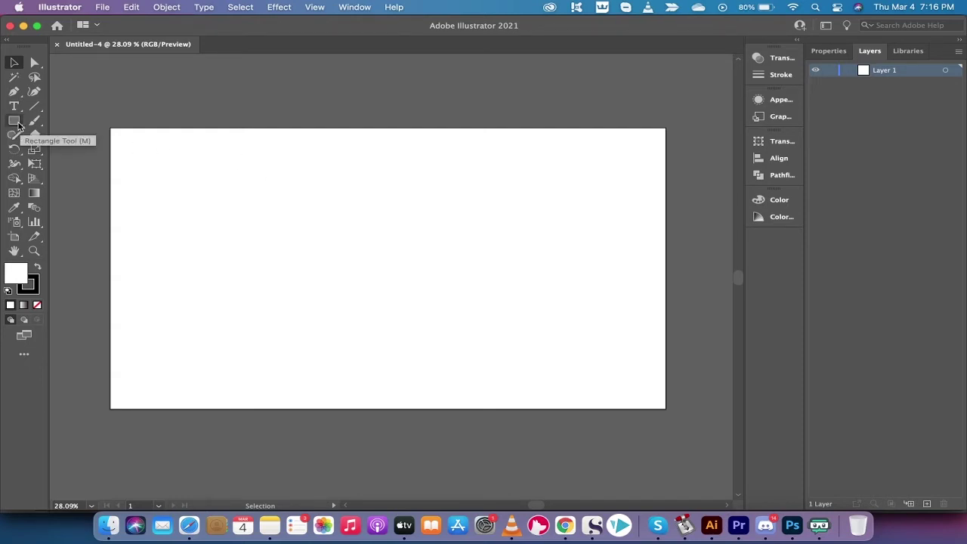
- Draw a rectangle of exactly 1920 × 1080 px with the Rectangle Tool
{"action": "left_click", "coordinate": [18, 124]}
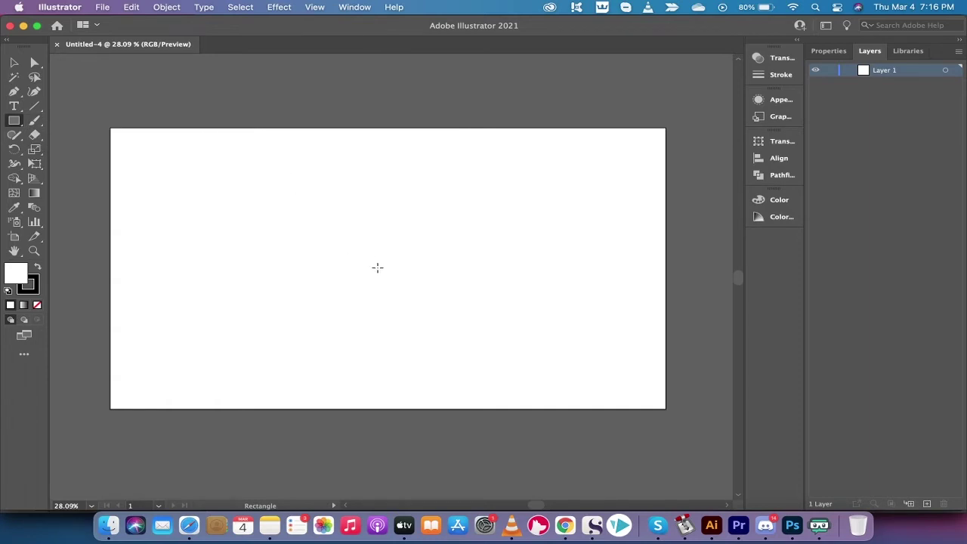
{"action": "left_click", "coordinate": [378, 267]}
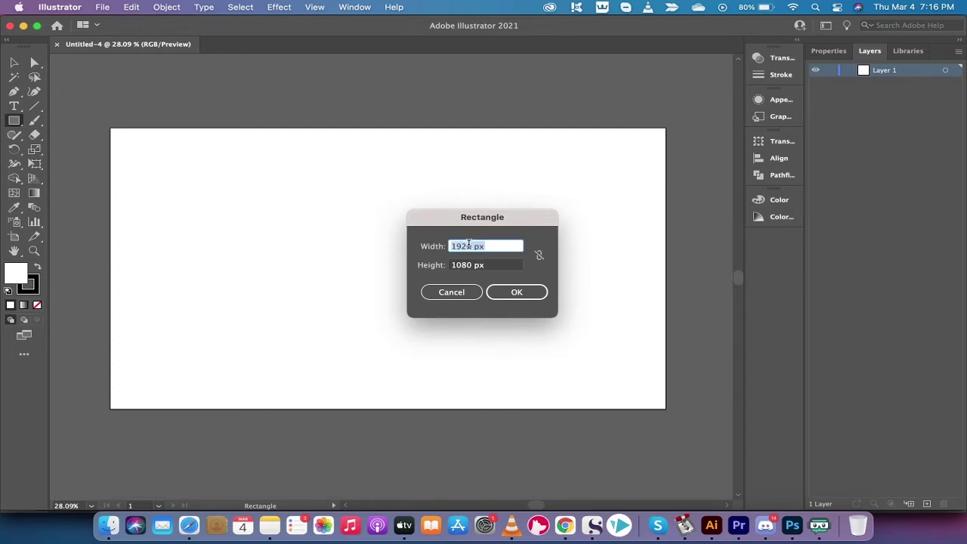
{"action": "type", "text": "1920 px"}
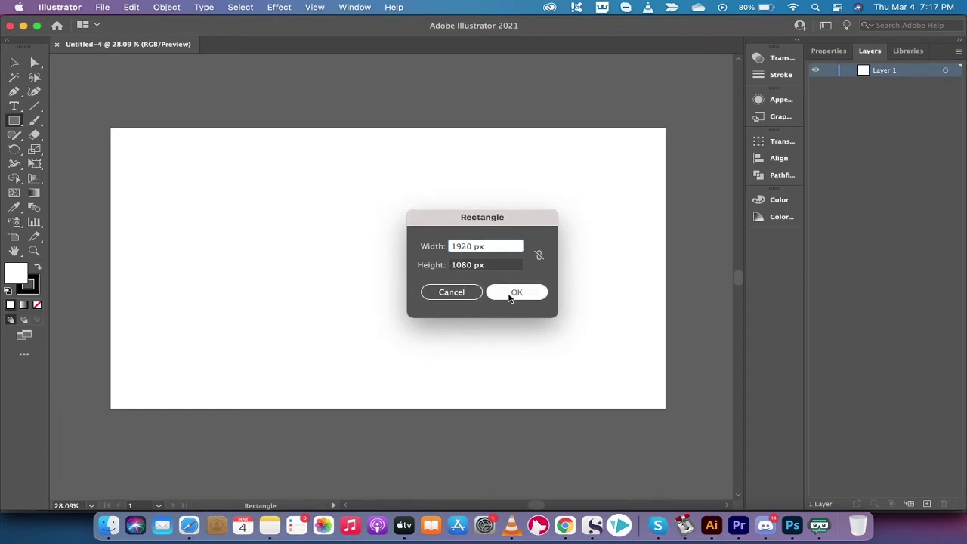
{"action": "left_click", "coordinate": [512, 294]}
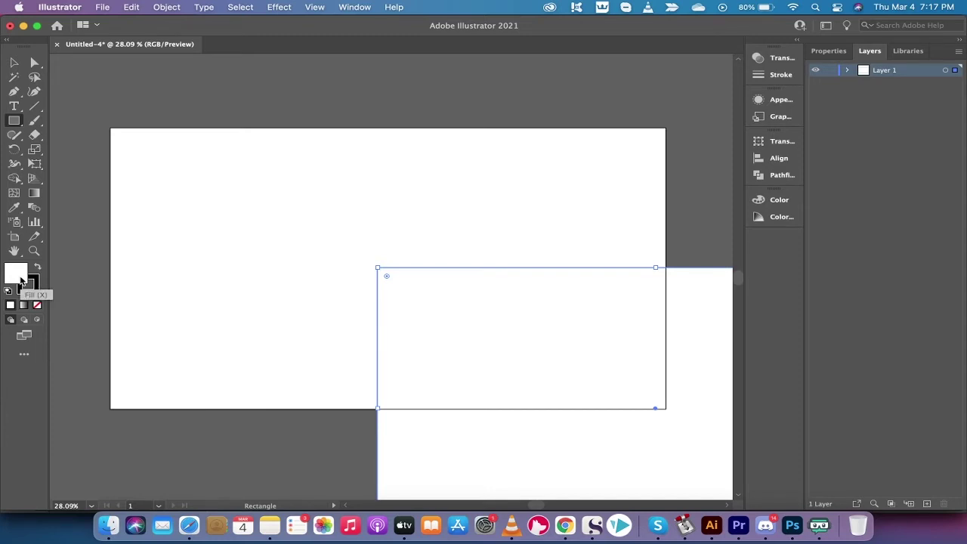
- Fill the rectangle with blue-violet 4A00FF using the Color Picker
{"action": "double_click", "coordinate": [17, 273]}
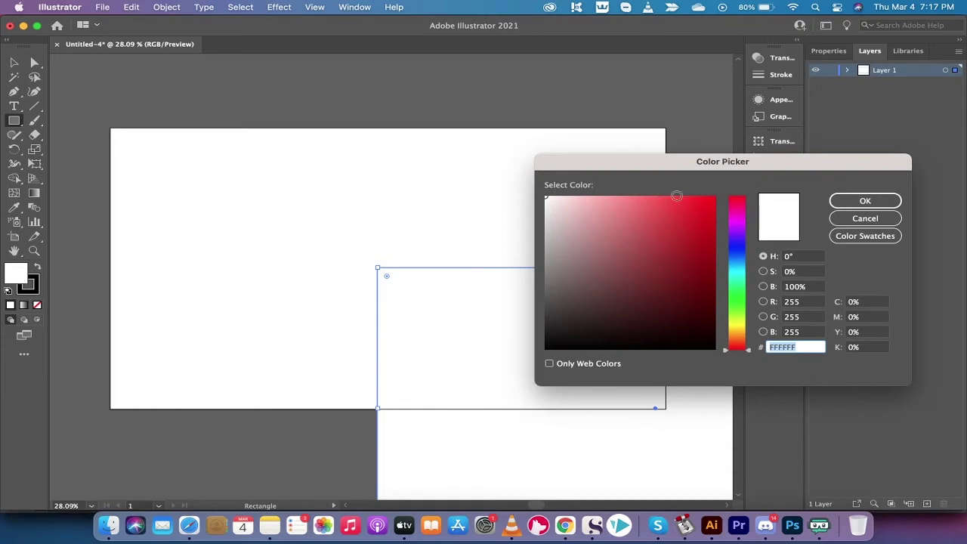
{"action": "left_click", "coordinate": [734, 243]}
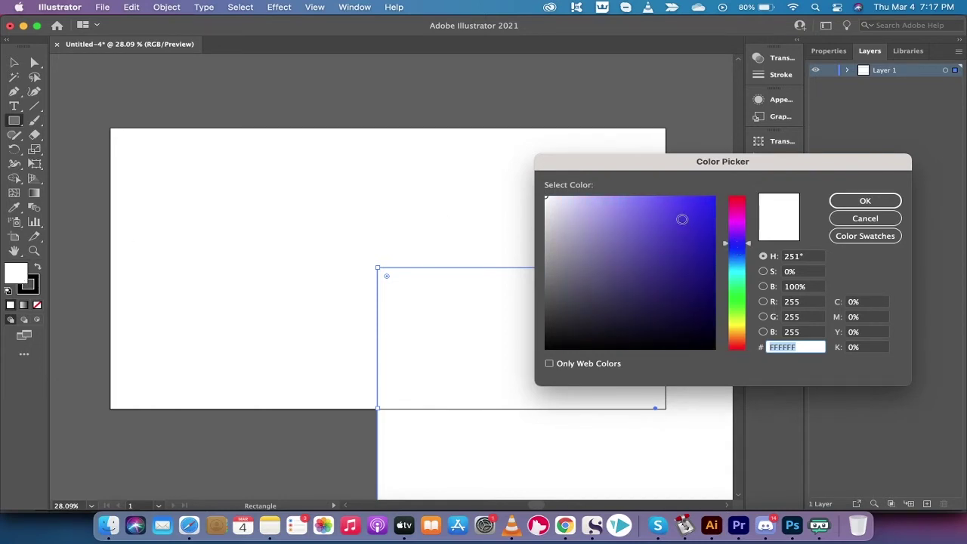
{"action": "left_click_drag", "start_coordinate": [681, 219], "coordinate": [725, 187]}
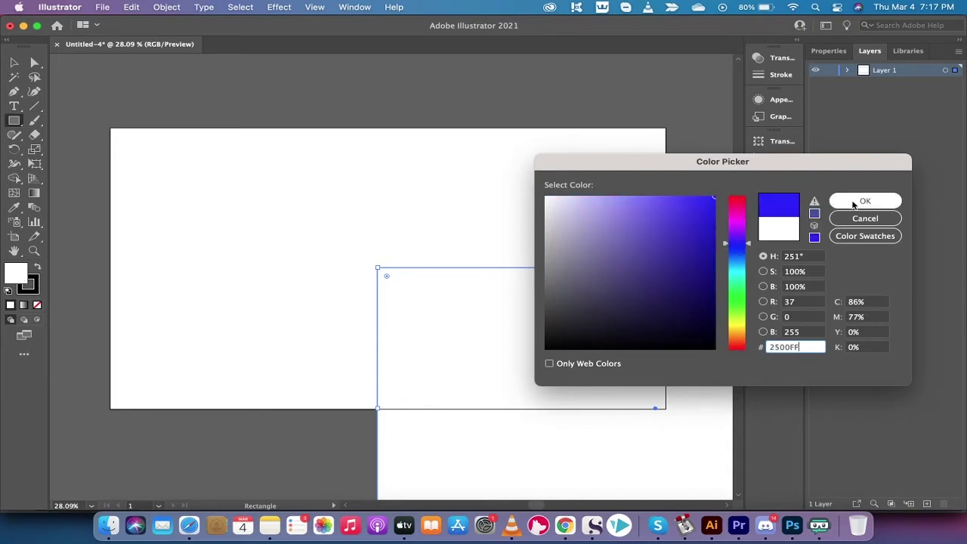
{"action": "left_click", "coordinate": [741, 241]}
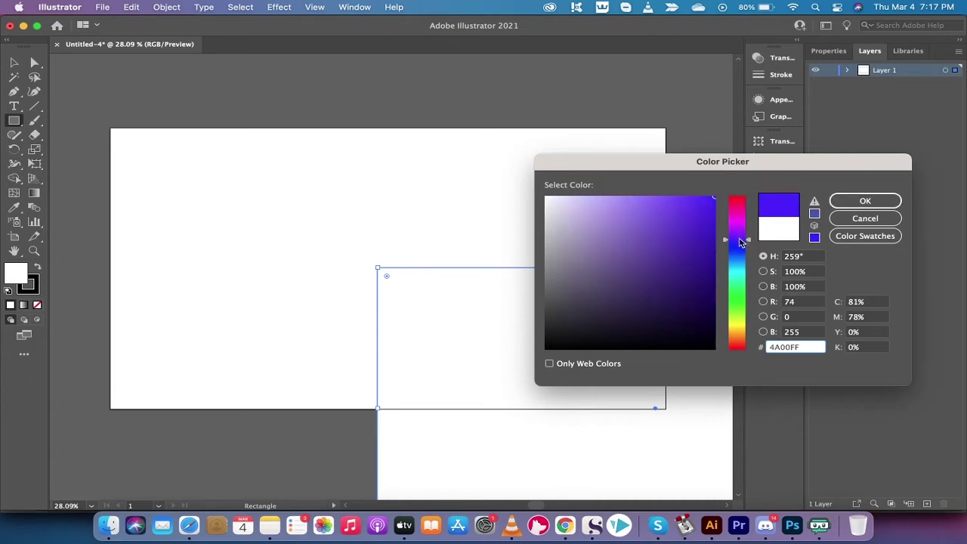
{"action": "left_click", "coordinate": [857, 201]}
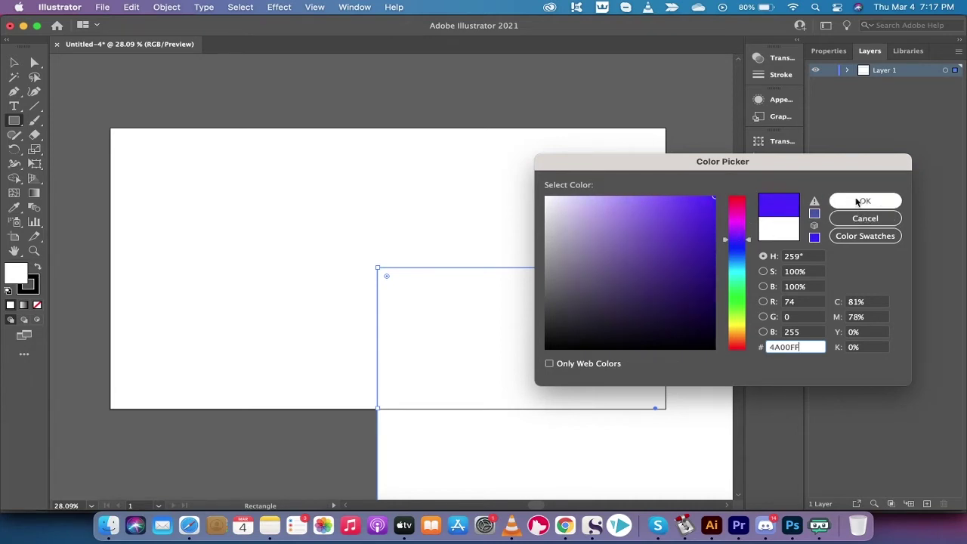
{"action": "left_click", "coordinate": [858, 201]}
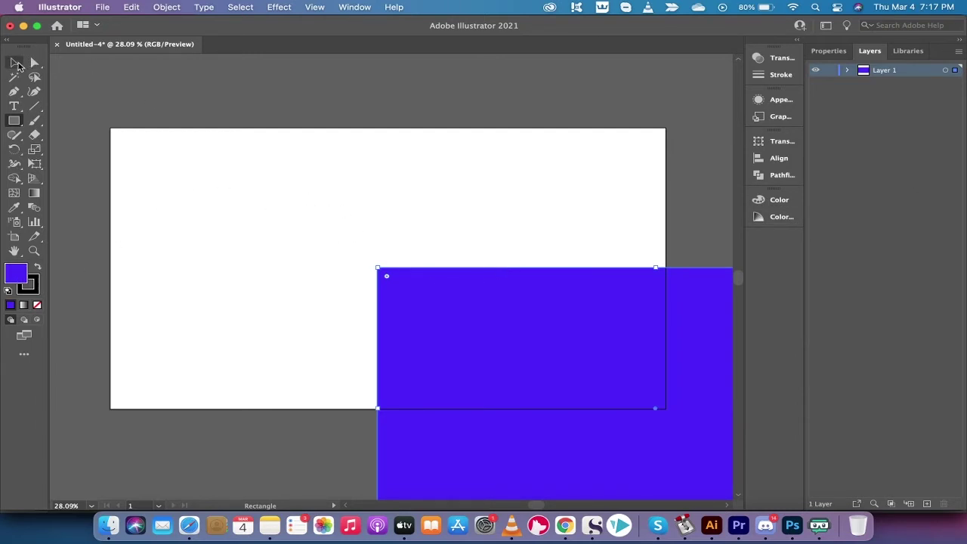
- Move the rectangle onto the artboard so it covers it, then reselect it
{"action": "left_click", "coordinate": [16, 64]}
{"action": "left_click_drag", "start_coordinate": [514, 325], "coordinate": [250, 183]}
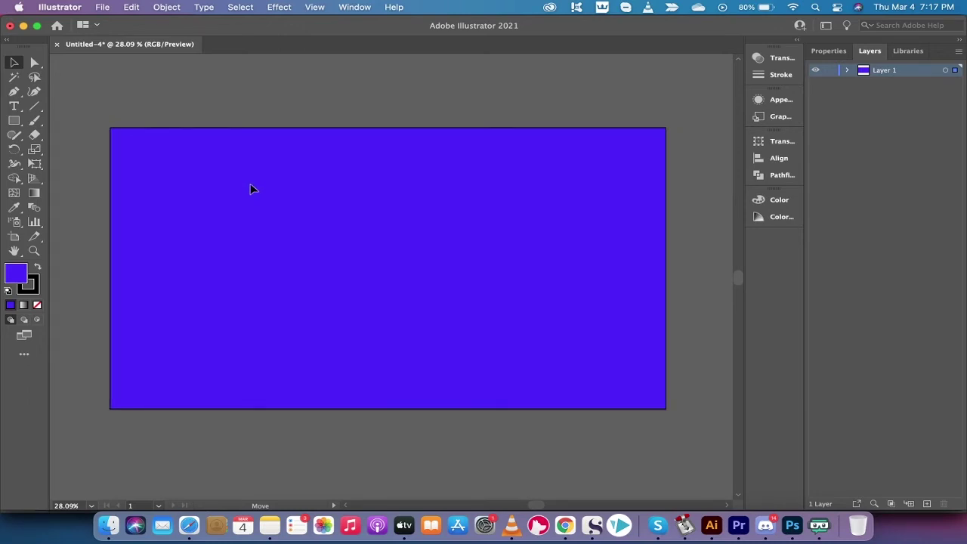
{"action": "left_click_drag", "start_coordinate": [250, 184], "coordinate": [250, 184]}
{"action": "left_click", "coordinate": [399, 99]}
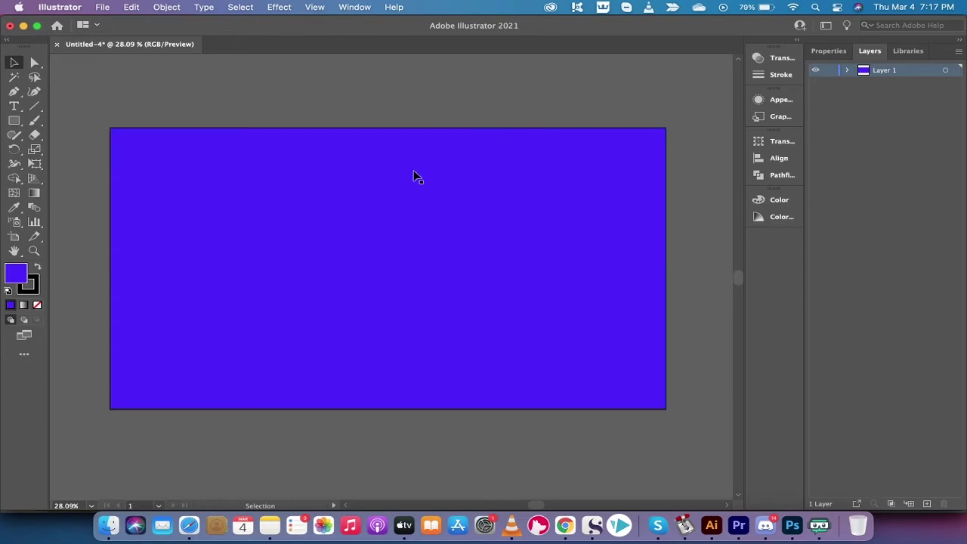
{"action": "left_click", "coordinate": [419, 199]}
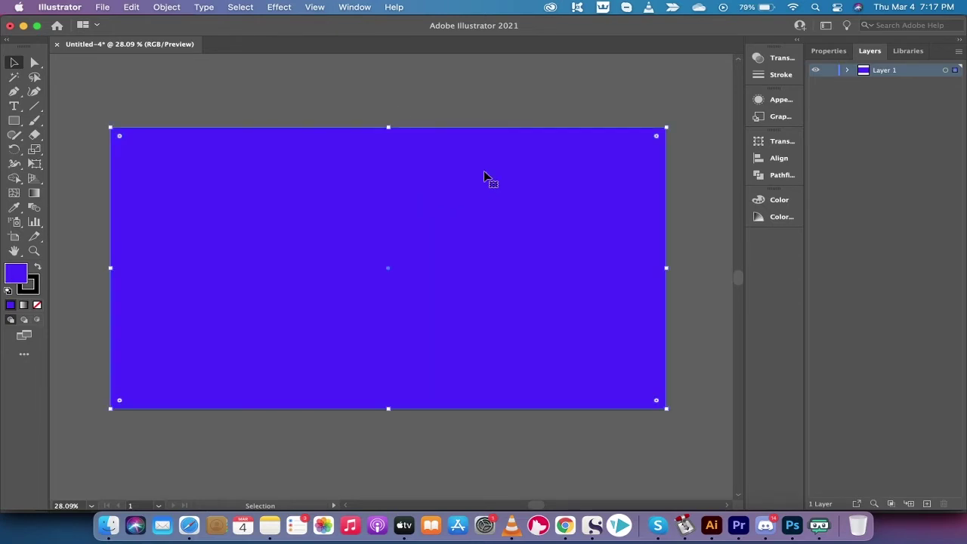
- Centre the purple rectangle horizontally and vertically on the artboard using the Align panel
{"action": "left_click", "coordinate": [778, 160]}
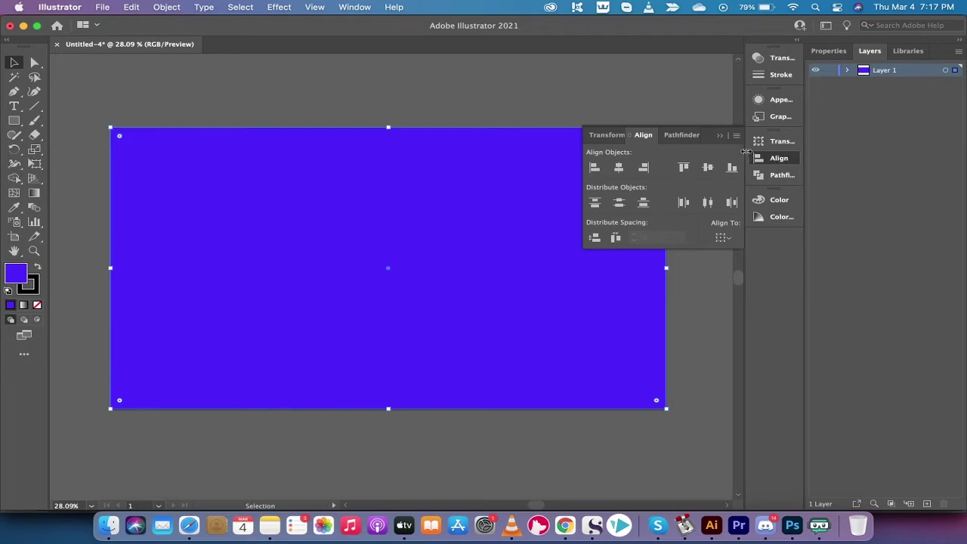
{"action": "left_click_drag", "start_coordinate": [747, 154], "coordinate": [731, 156]}
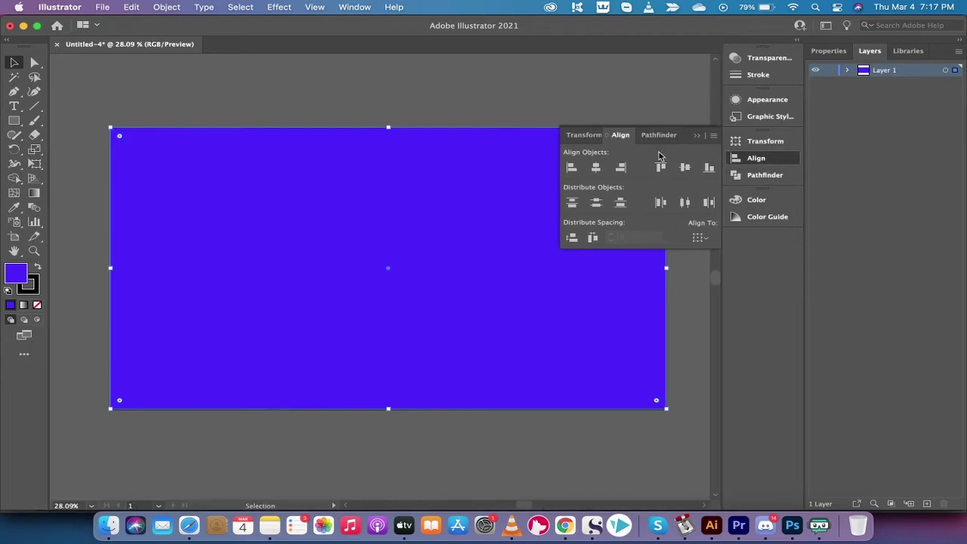
{"action": "left_click", "coordinate": [598, 169]}
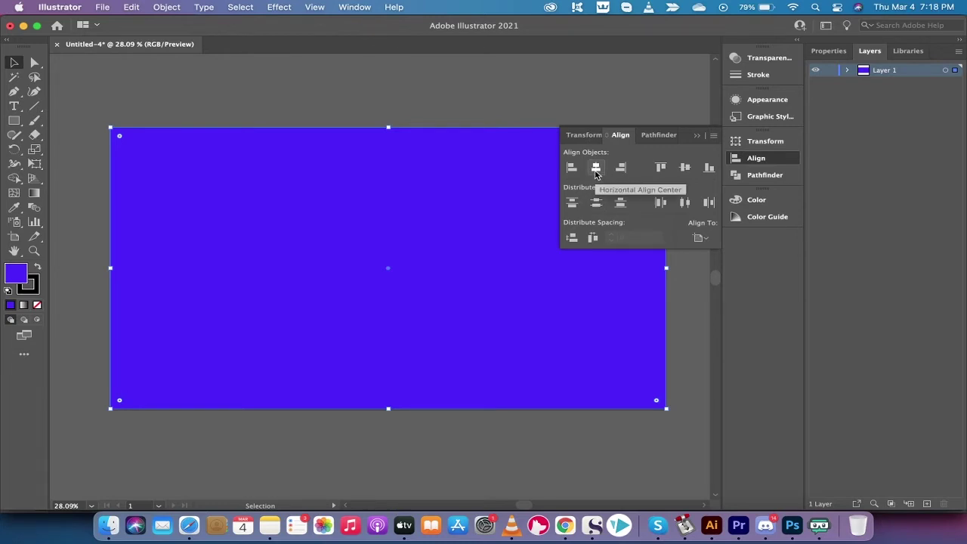
{"action": "left_click", "coordinate": [685, 170]}
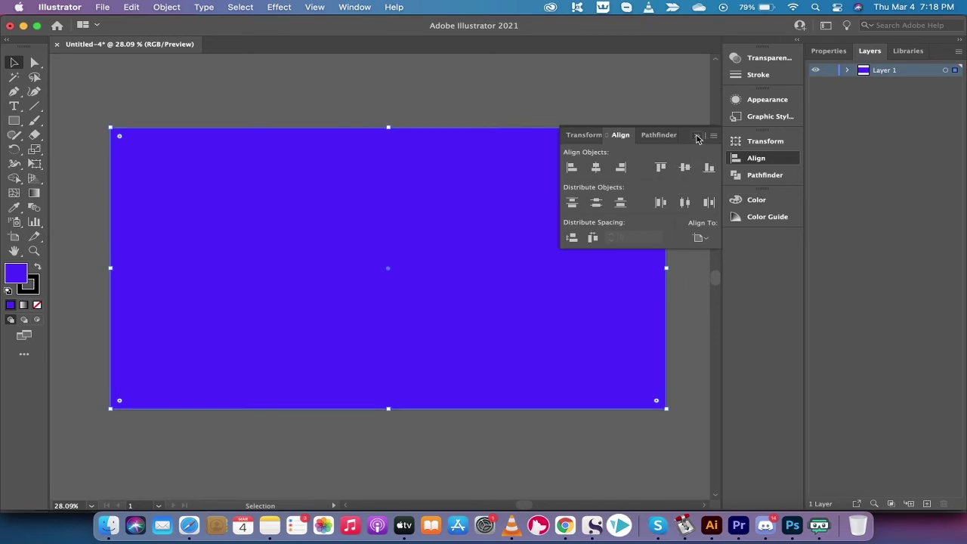
{"action": "left_click", "coordinate": [696, 135]}
{"action": "left_click", "coordinate": [877, 214]}
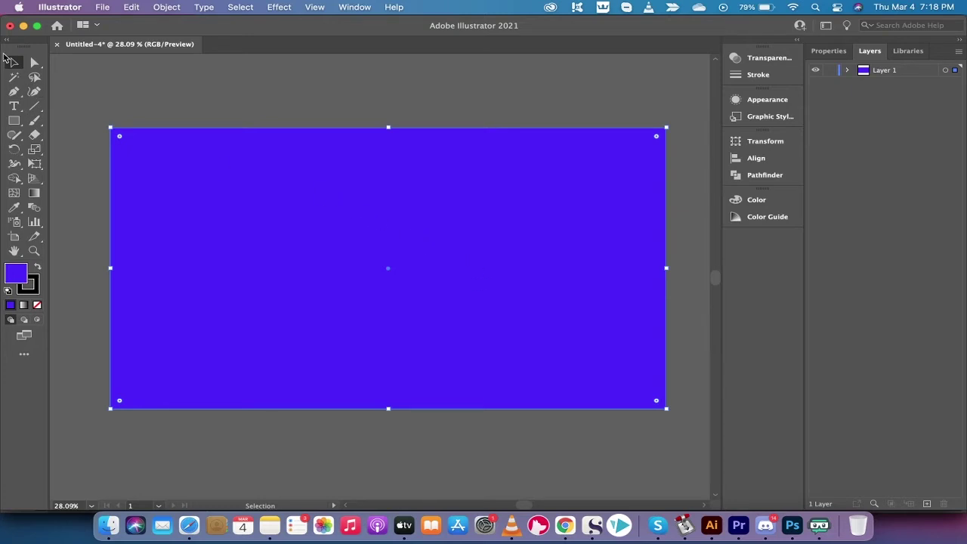
- Open Object > Path > Split Into Grid for the purple rectangle
{"action": "left_click", "coordinate": [168, 7]}
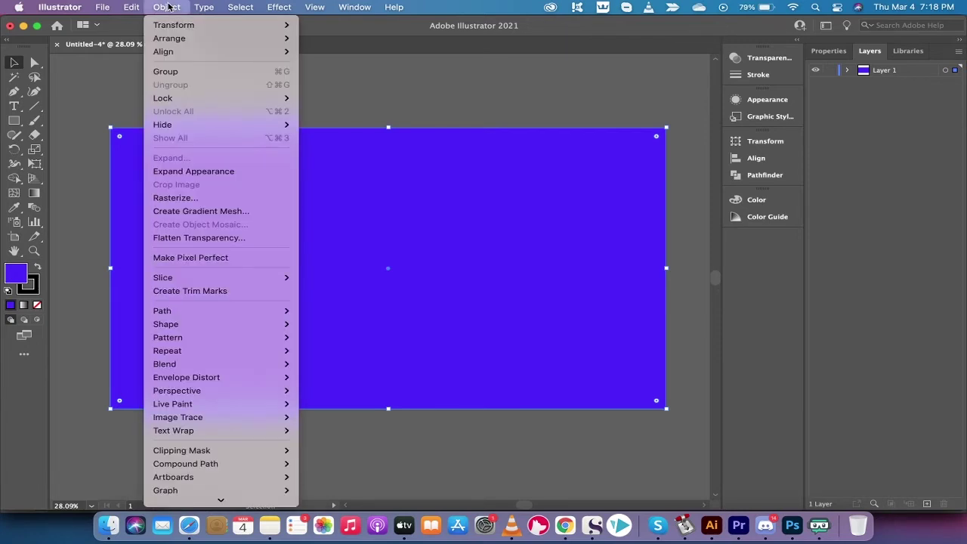
{"action": "scroll", "coordinate": [173, 313], "scroll_direction": "down", "scroll_amount": 1}
{"action": "mouse_move", "coordinate": [182, 324]}
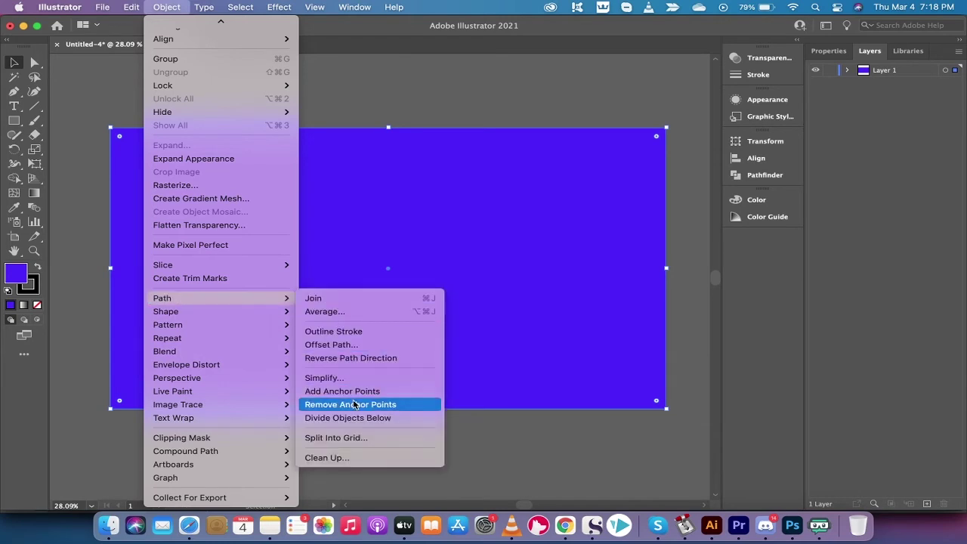
{"action": "left_click", "coordinate": [355, 439]}
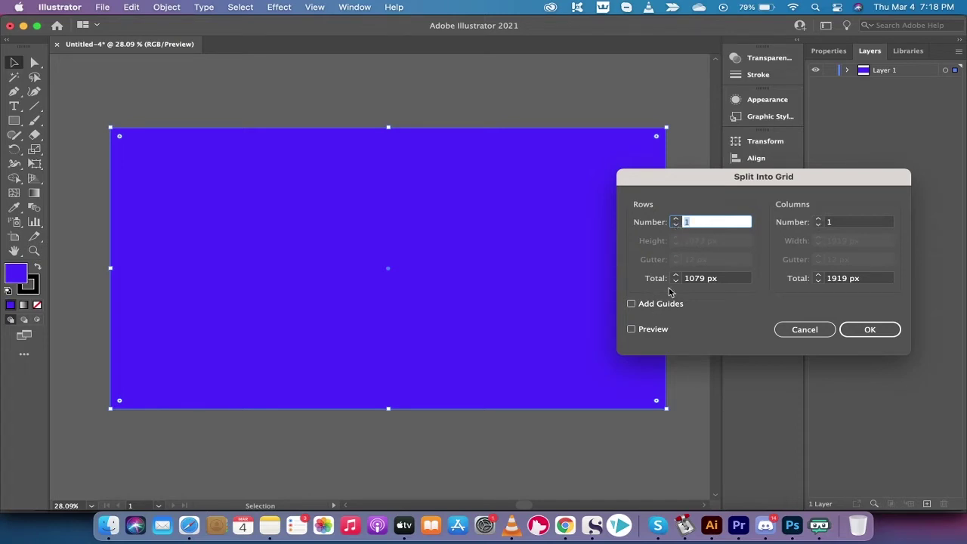
- With Preview on, set Split Into Grid to 4 rows and 4 columns
{"action": "left_click", "coordinate": [631, 330]}
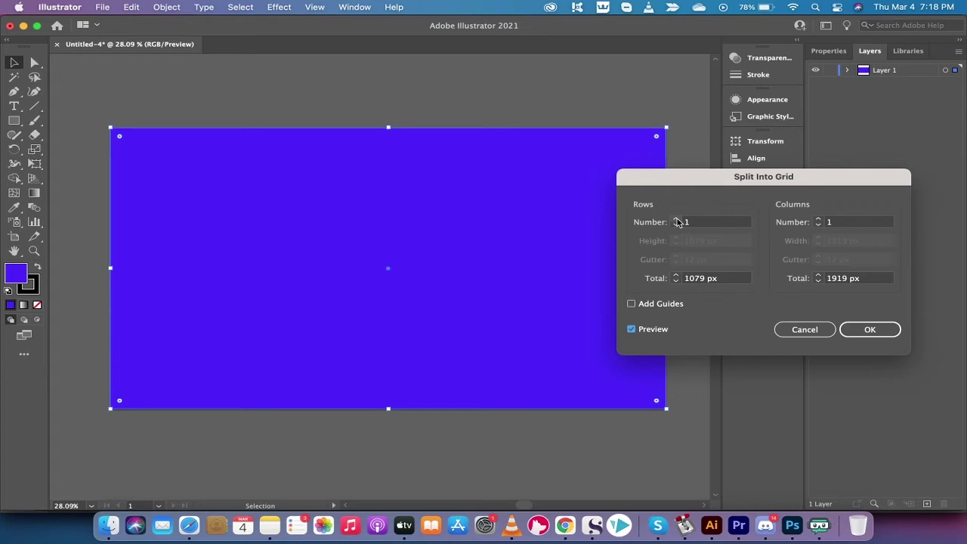
{"action": "left_click", "coordinate": [676, 220]}
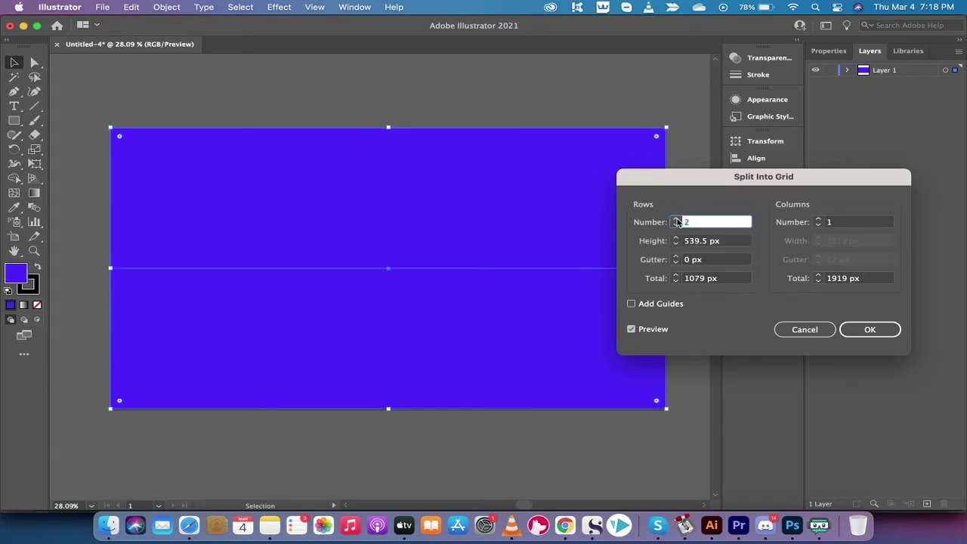
{"action": "left_click", "coordinate": [676, 219]}
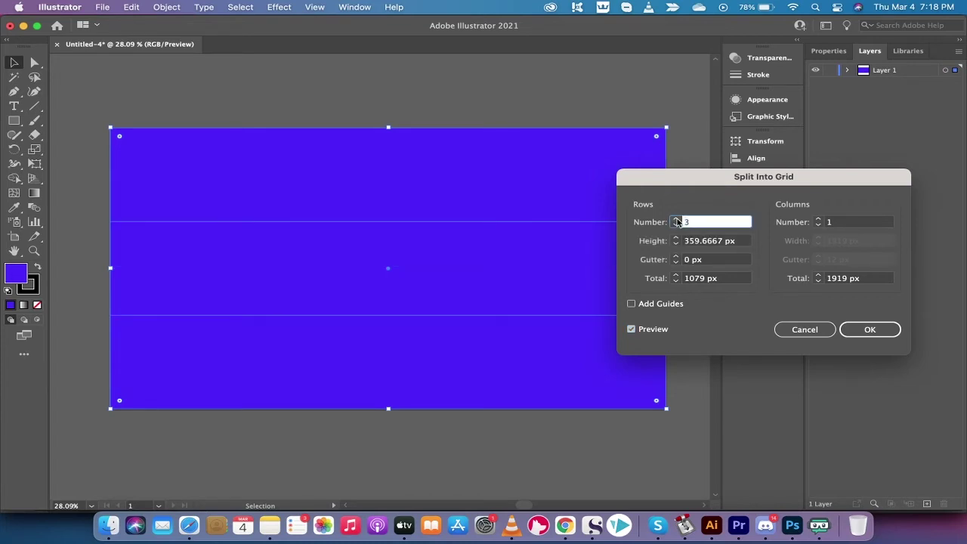
{"action": "left_click", "coordinate": [676, 219]}
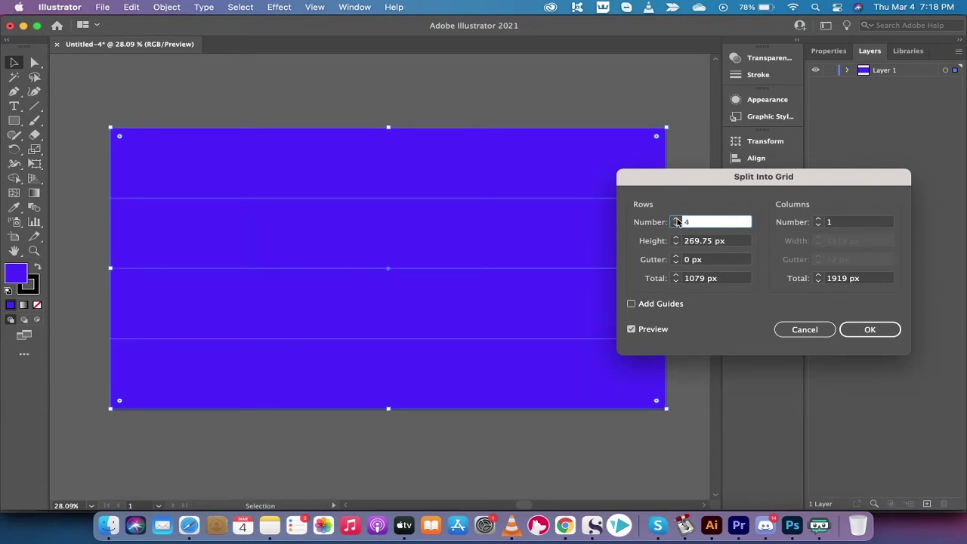
{"action": "left_click", "coordinate": [818, 220]}
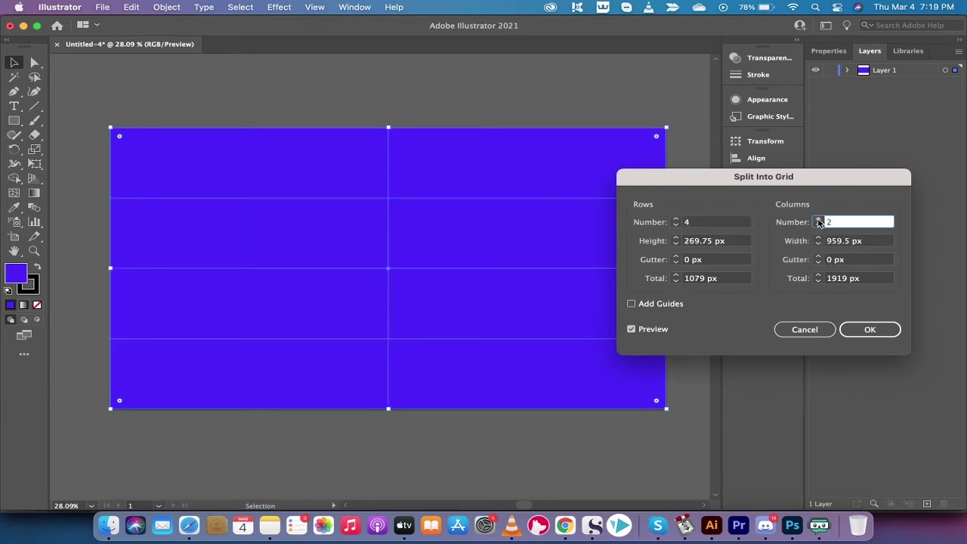
{"action": "left_click", "coordinate": [818, 219]}
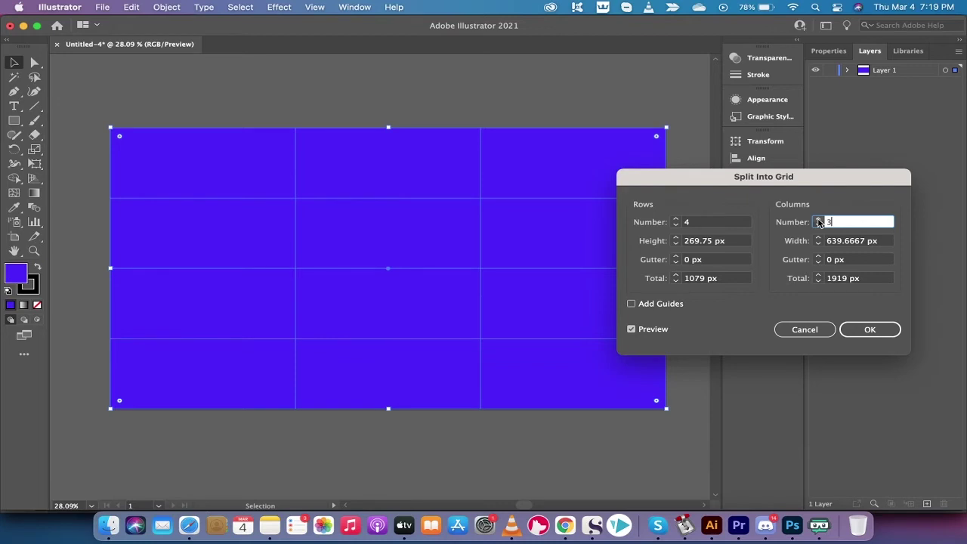
{"action": "left_click", "coordinate": [818, 219]}
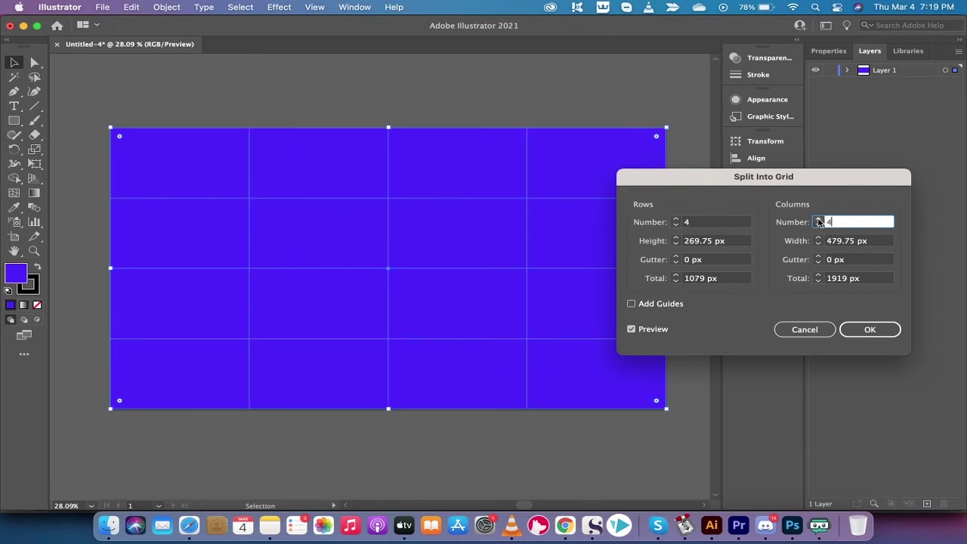
{"action": "left_click", "coordinate": [818, 220]}
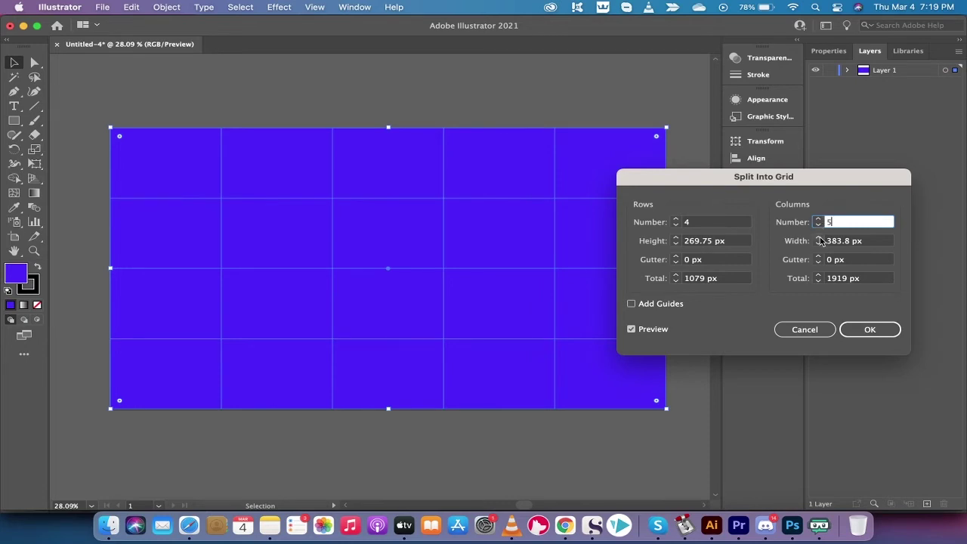
{"action": "left_click", "coordinate": [818, 224]}
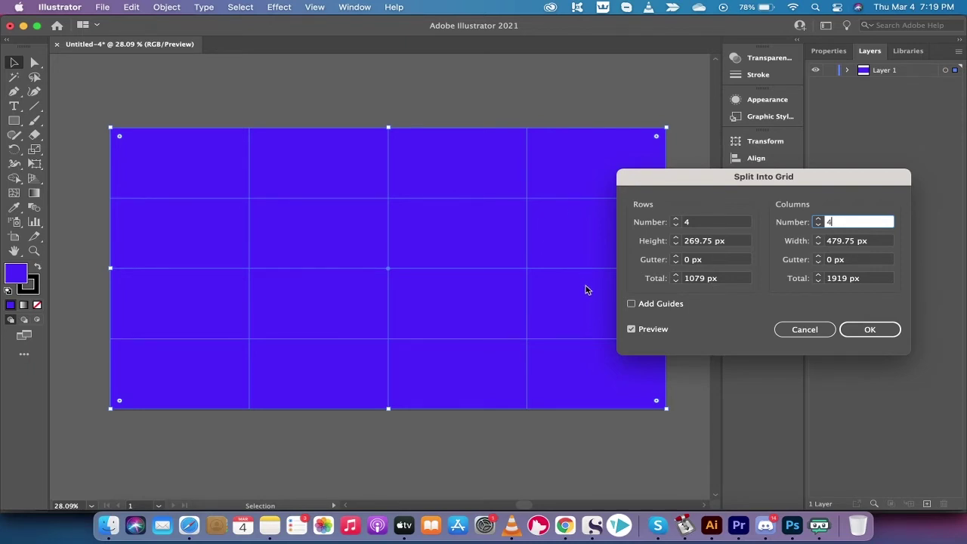
- Set row and column gutters to 20 px and apply the 4 × 4 split
{"action": "left_click", "coordinate": [676, 256]}
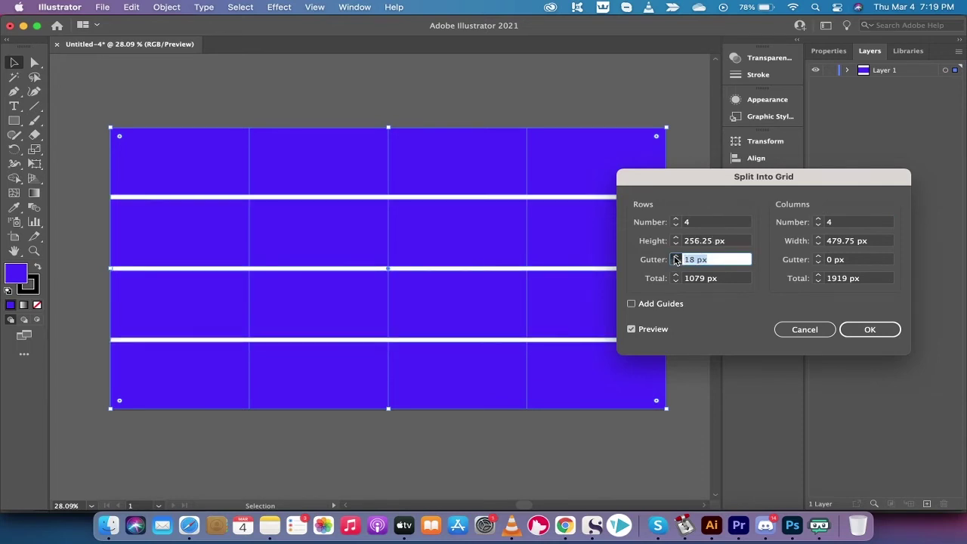
{"action": "left_click", "coordinate": [676, 256]}
{"action": "left_click", "coordinate": [676, 257]}
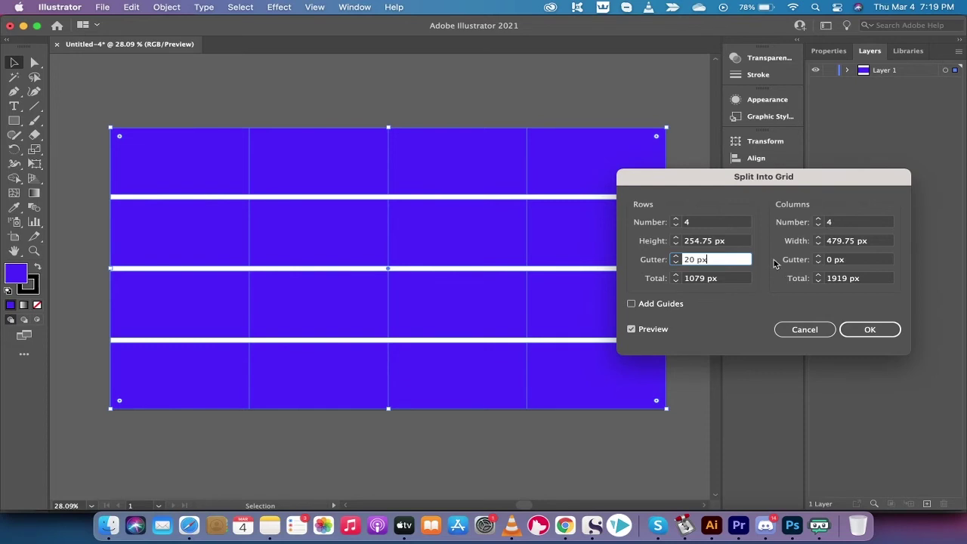
{"action": "left_click", "coordinate": [817, 256]}
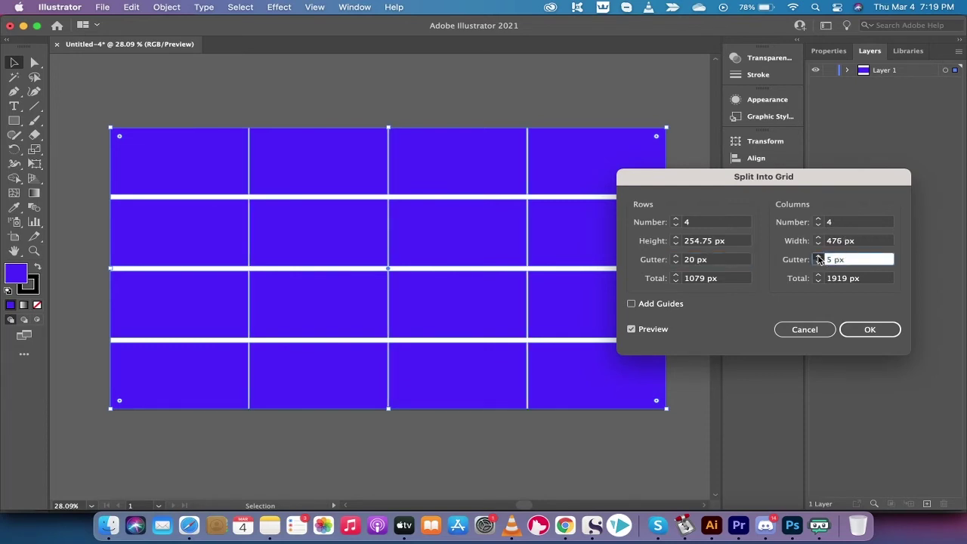
{"action": "left_click", "coordinate": [817, 257]}
{"action": "left_click", "coordinate": [817, 257]}
{"action": "left_click", "coordinate": [817, 257]}
{"action": "left_click", "coordinate": [818, 257]}
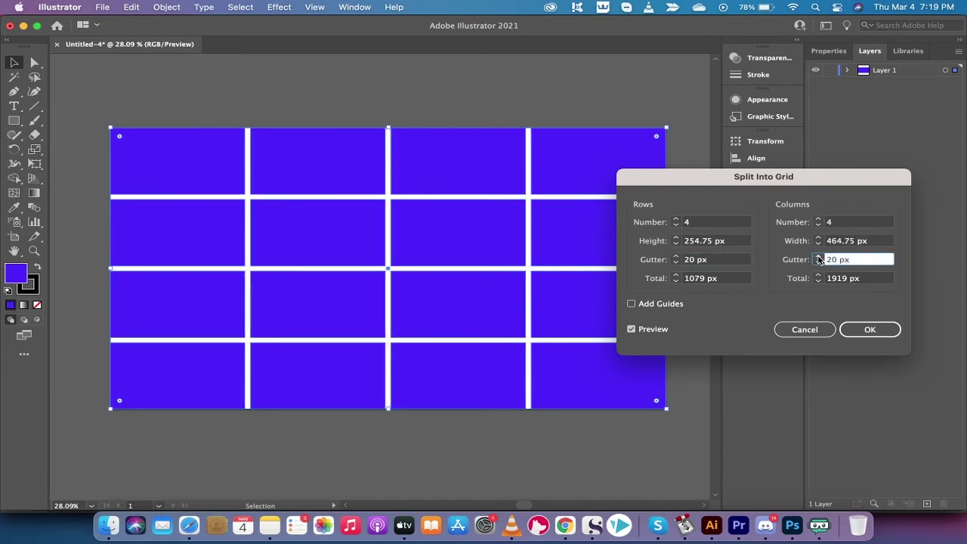
{"action": "left_click", "coordinate": [817, 257]}
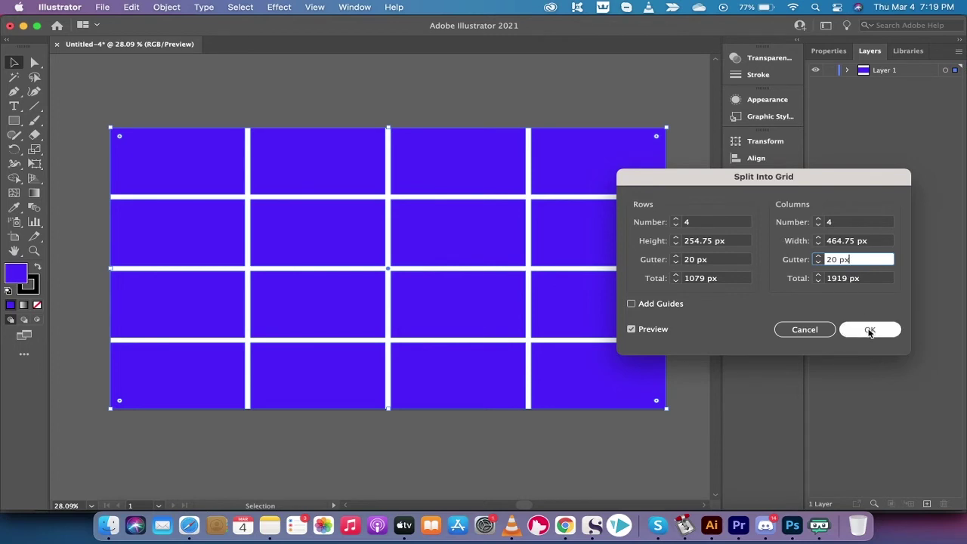
{"action": "left_click", "coordinate": [869, 331]}
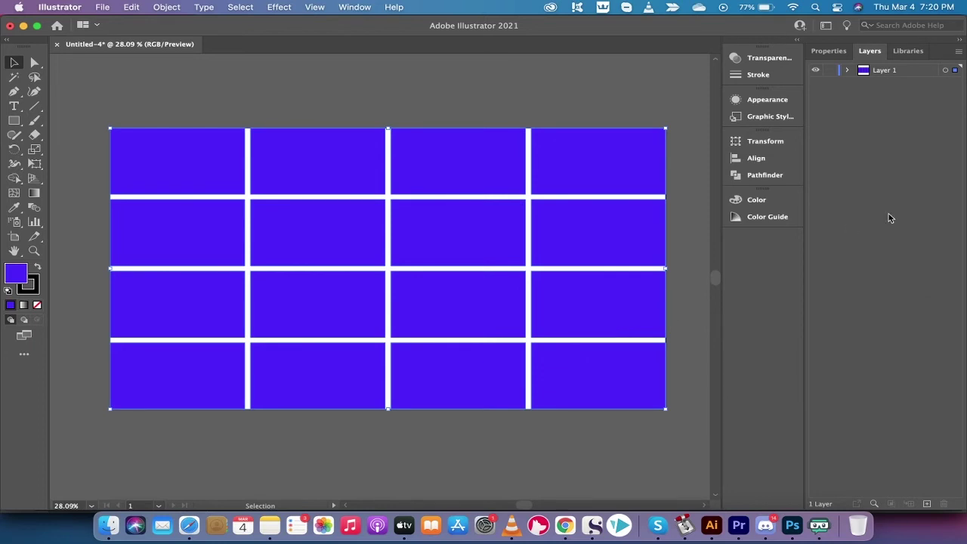
{"action": "left_click", "coordinate": [830, 51]}
- Expand Layer 1 to show its 16 tile paths, then deselect everything
{"action": "left_click", "coordinate": [859, 51]}
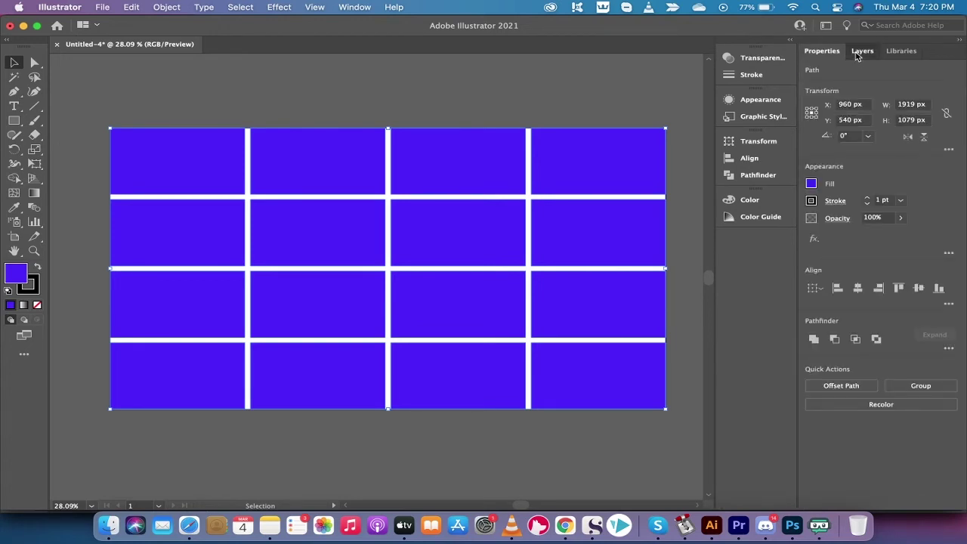
{"action": "left_click", "coordinate": [849, 70]}
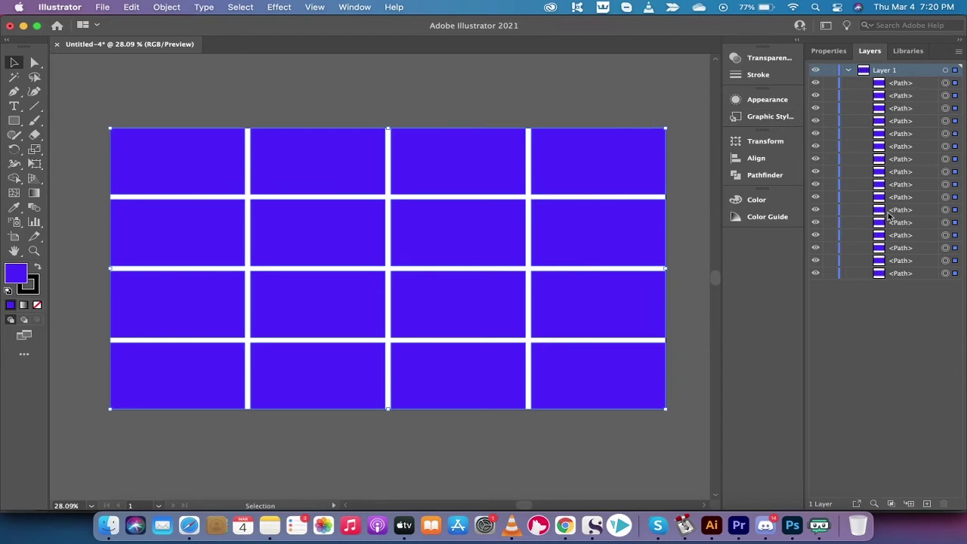
{"action": "left_click", "coordinate": [281, 88]}
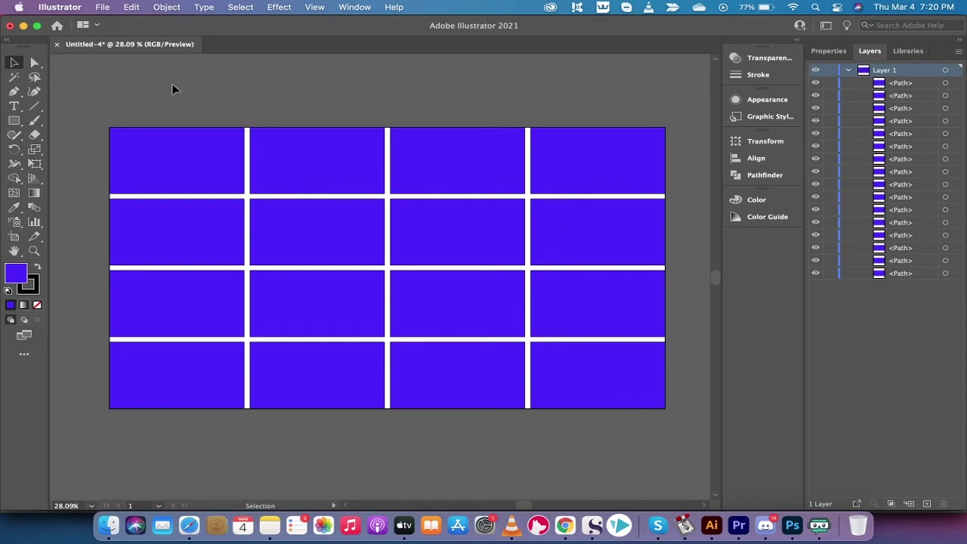
- Try selecting the row 2 and row 3 centre tiles with the Direct Selection tool
{"action": "left_click", "coordinate": [36, 65]}
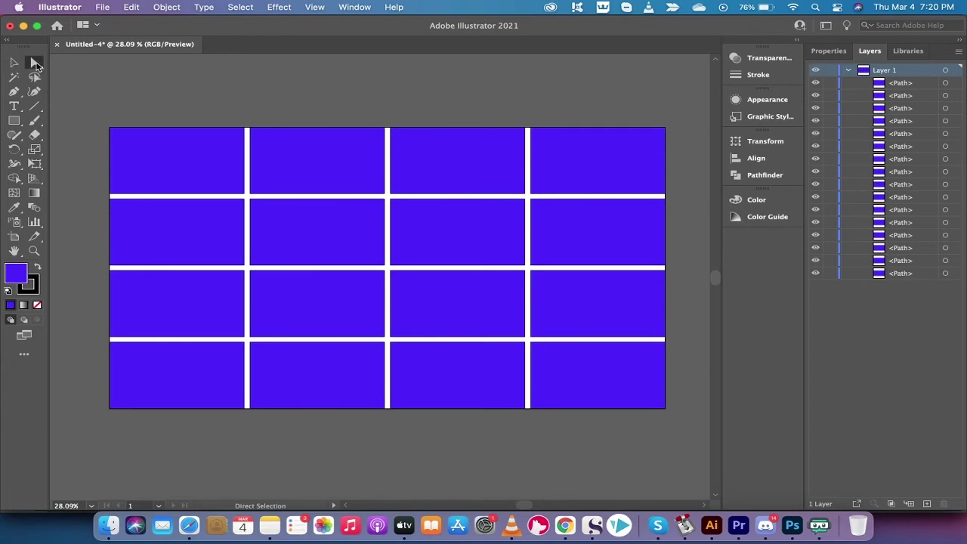
{"action": "left_click", "coordinate": [321, 234]}
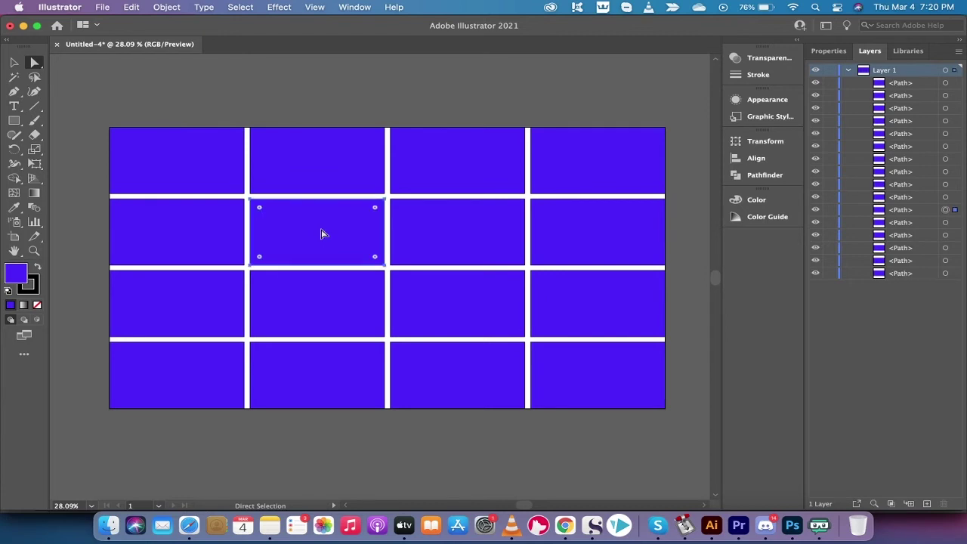
{"action": "key", "text": "v"}
{"action": "left_click", "coordinate": [450, 233], "text": "shift"}
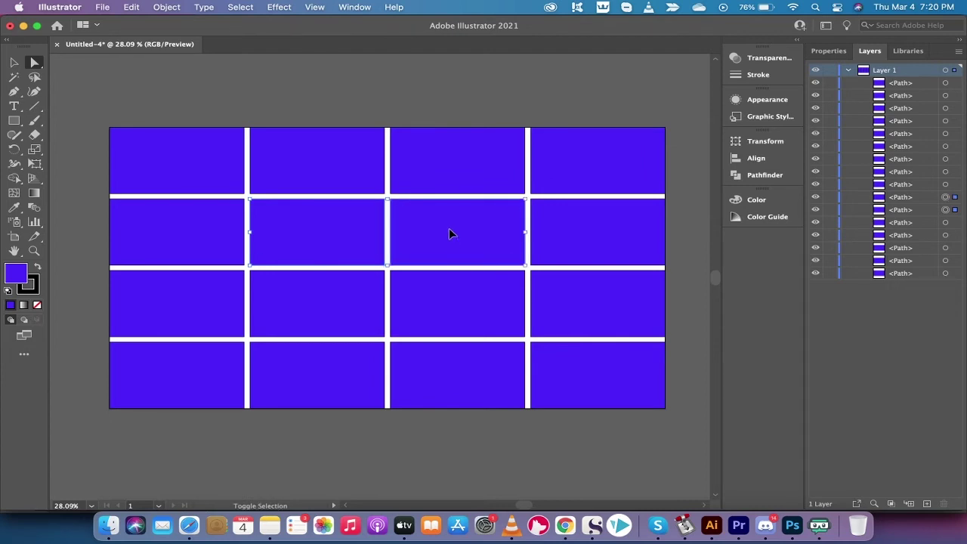
{"action": "left_click", "coordinate": [455, 299], "text": "shift"}
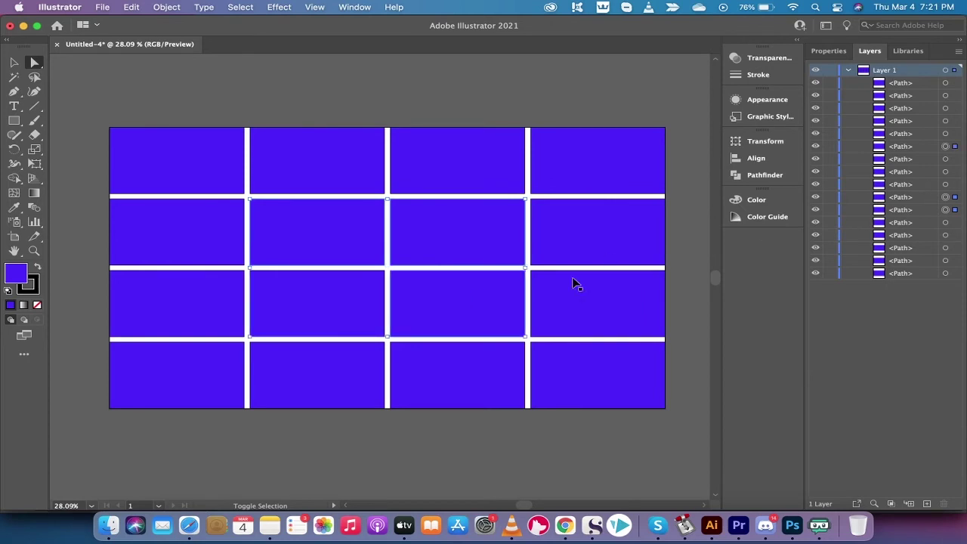
{"action": "left_click", "coordinate": [302, 311], "text": "shift"}
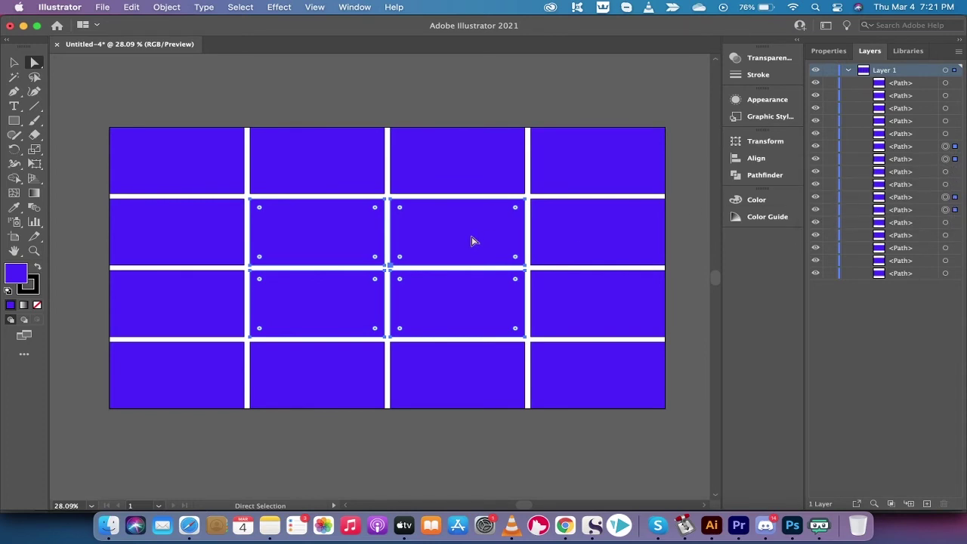
- Test selecting the top-left and top-right tiles with both selection tools, then clear the selection
{"action": "key", "text": "v"}
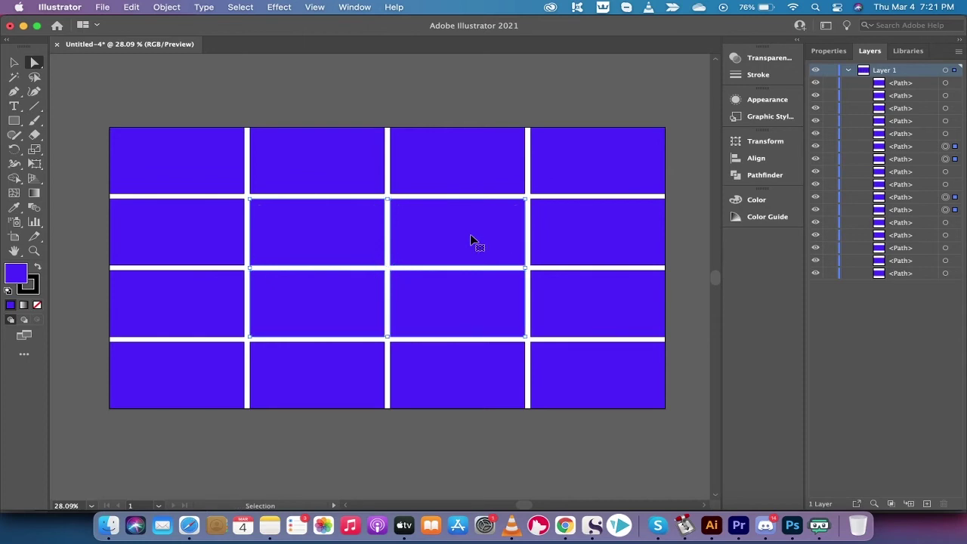
{"action": "left_click", "coordinate": [220, 177]}
{"action": "left_click", "coordinate": [574, 169]}
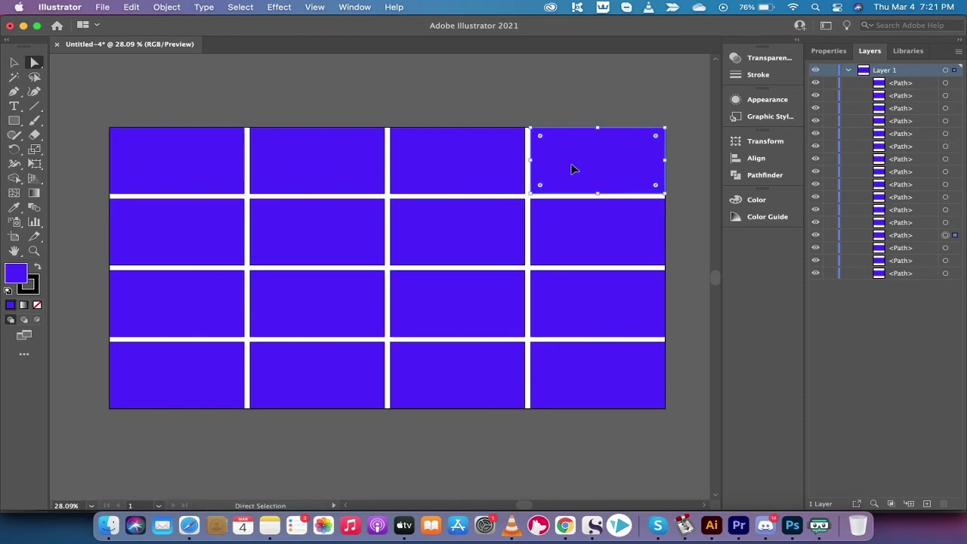
{"action": "key", "text": "a"}
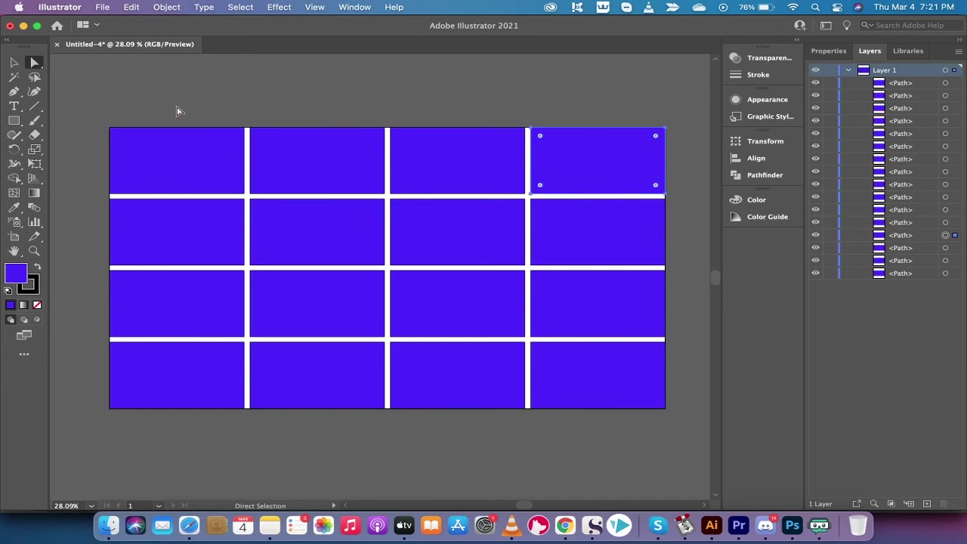
{"action": "left_click", "coordinate": [181, 159]}
{"action": "key", "text": "v"}
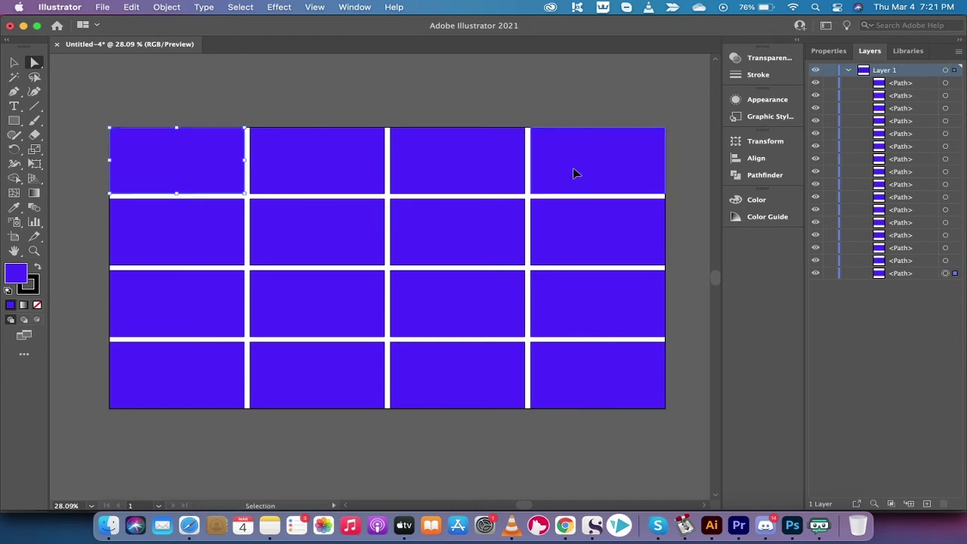
{"action": "left_click", "coordinate": [574, 173]}
{"action": "key", "text": "a"}
{"action": "left_click", "coordinate": [481, 108]}
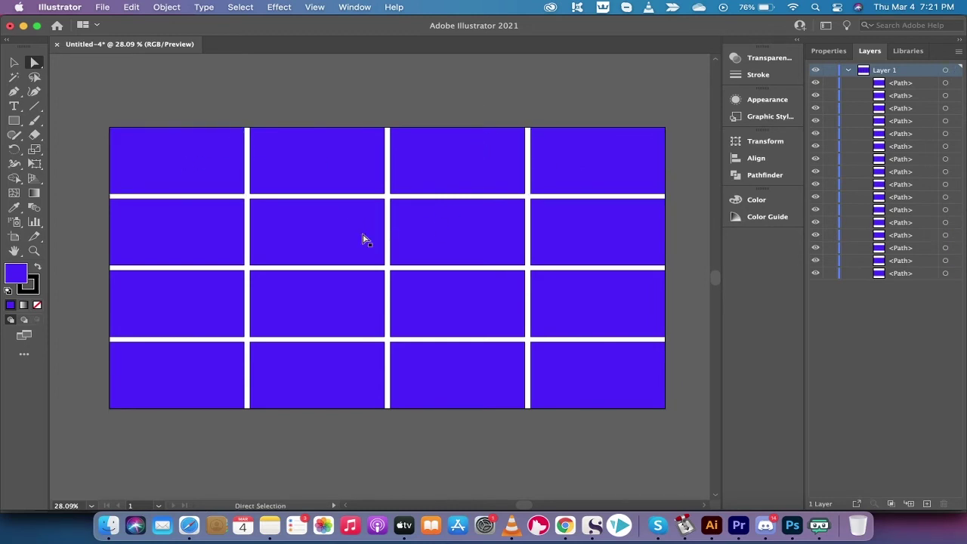
- Select the four centre tiles at rows 2–3, columns 2–3
{"action": "left_click", "coordinate": [321, 215]}
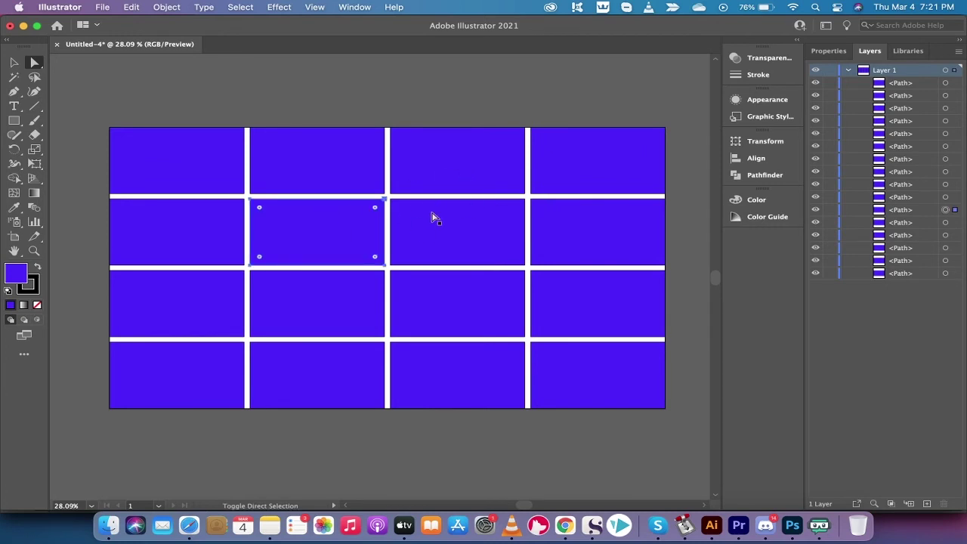
{"action": "left_click", "coordinate": [434, 216], "text": "shift"}
{"action": "left_click", "coordinate": [476, 295], "text": "shift"}
{"action": "left_click", "coordinate": [361, 303], "text": "shift"}
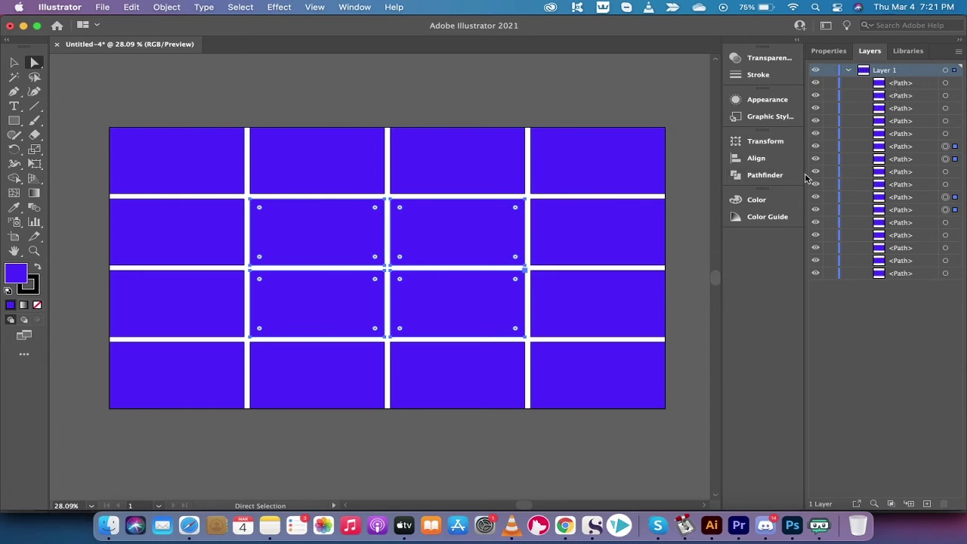
- Select the four centre tile paths in the Layers panel and group them with Cmd+G
{"action": "left_click", "coordinate": [906, 151]}
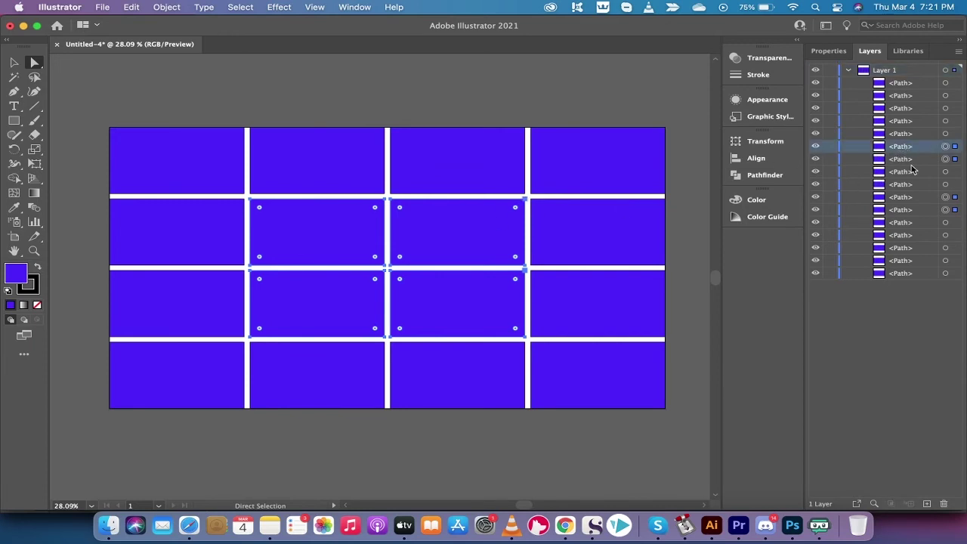
{"action": "left_click", "coordinate": [910, 160], "text": "shift"}
{"action": "left_click", "coordinate": [904, 207], "text": "shift"}
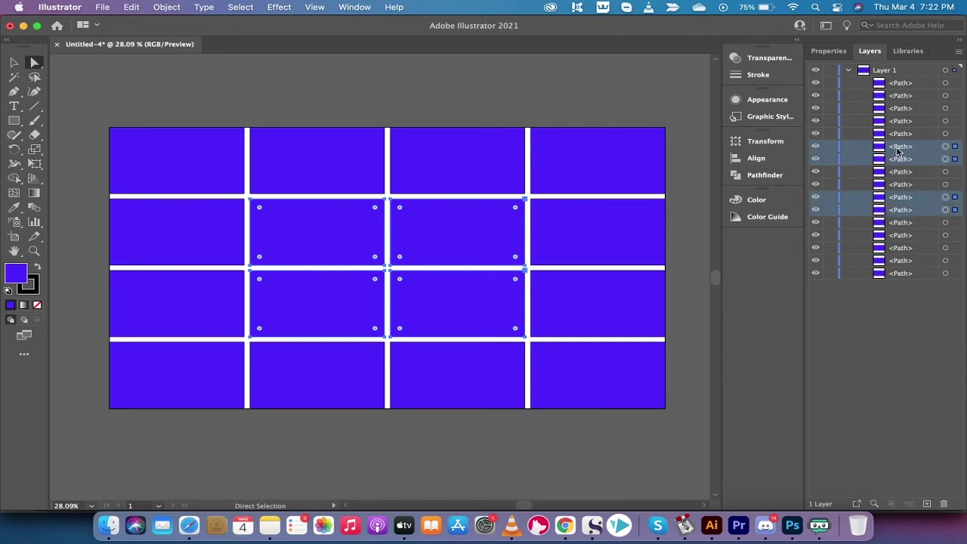
{"action": "key", "text": "super+g"}
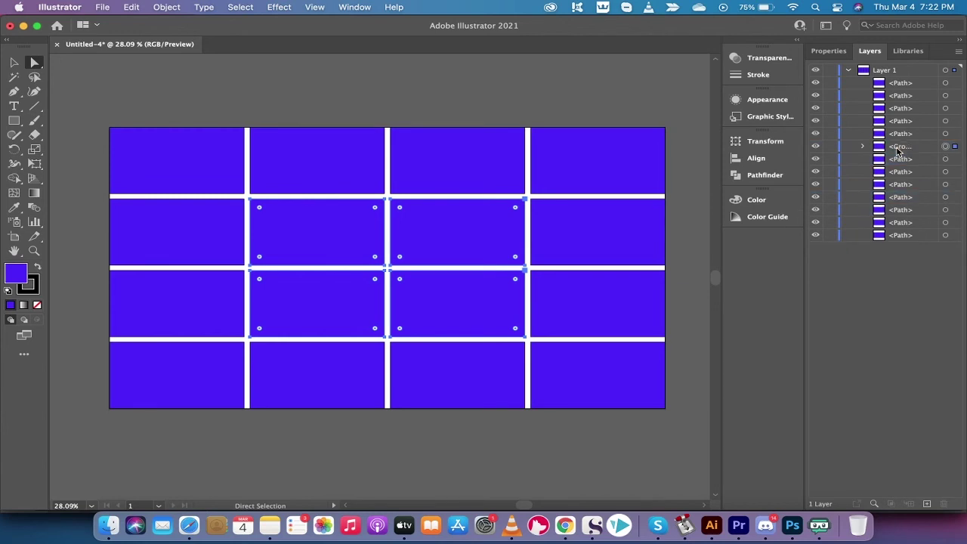
{"action": "left_click", "coordinate": [897, 151]}
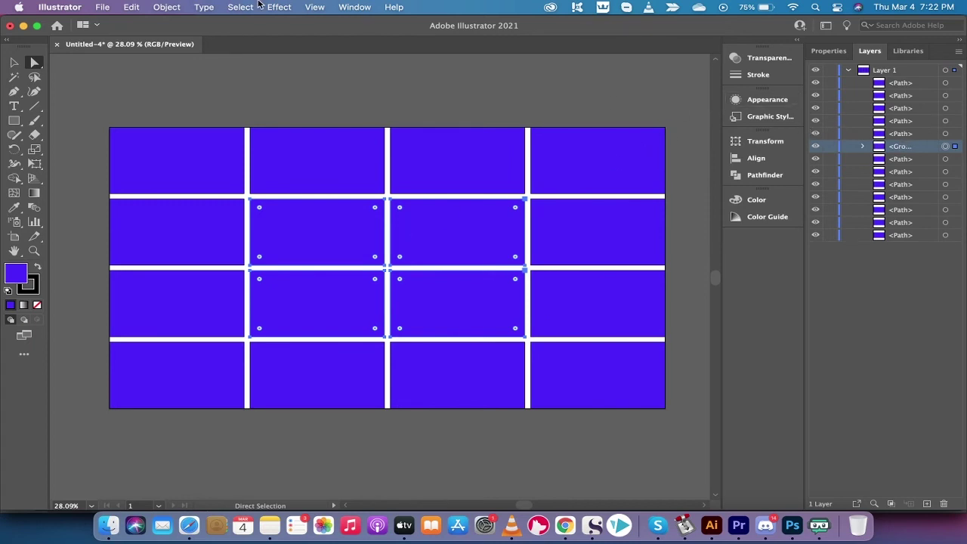
- Turn the centre-tile group into a compound path and enable Draw Inside mode for it
{"action": "left_click", "coordinate": [163, 6]}
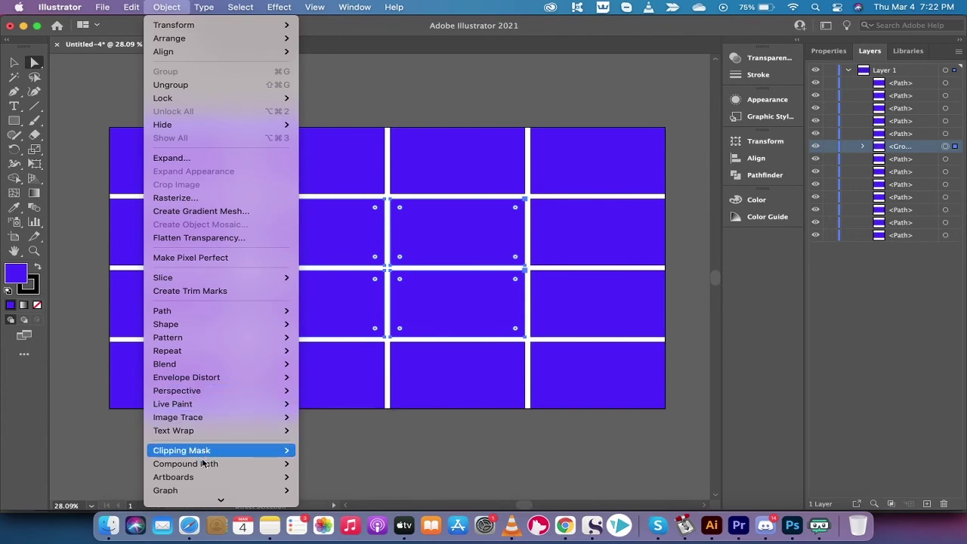
{"action": "mouse_move", "coordinate": [200, 466]}
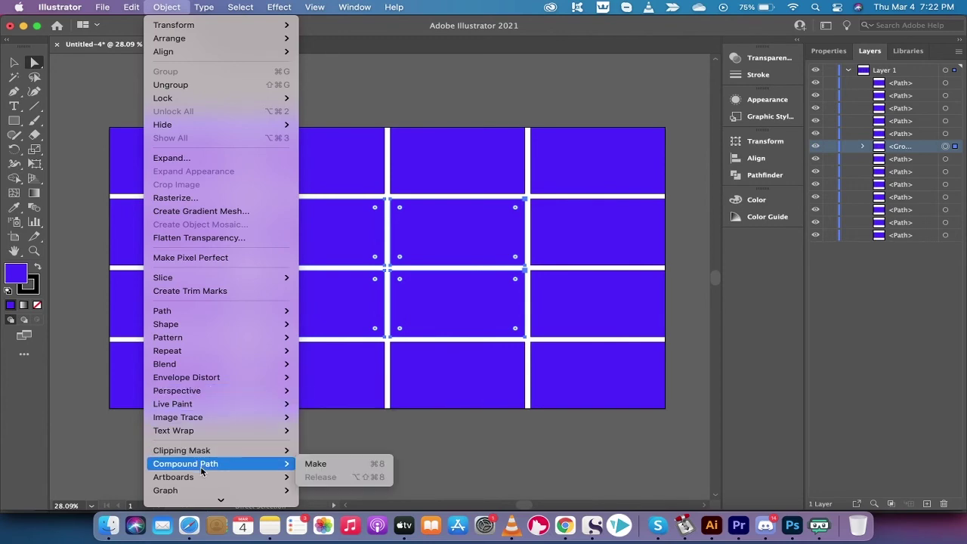
{"action": "left_click", "coordinate": [326, 468]}
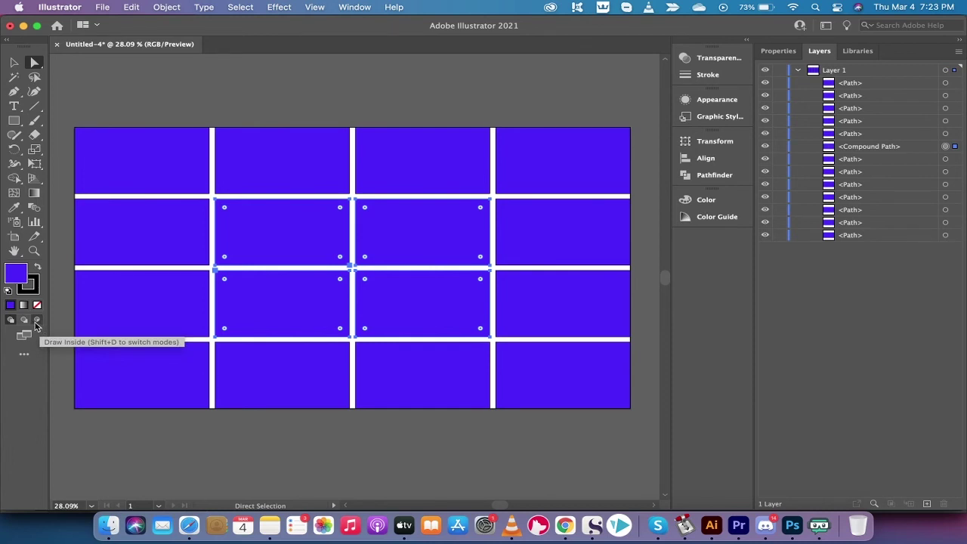
{"action": "left_click", "coordinate": [893, 147]}
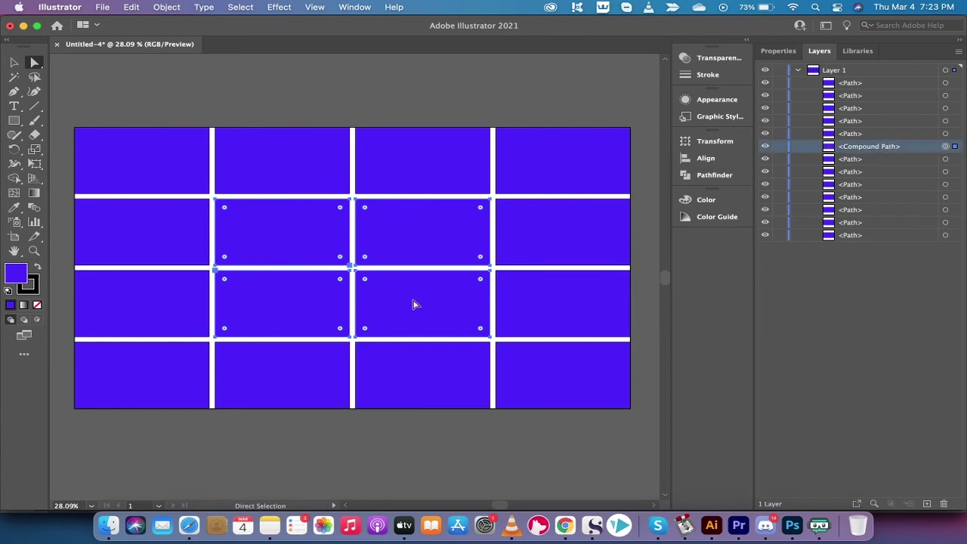
{"action": "left_click", "coordinate": [38, 322]}
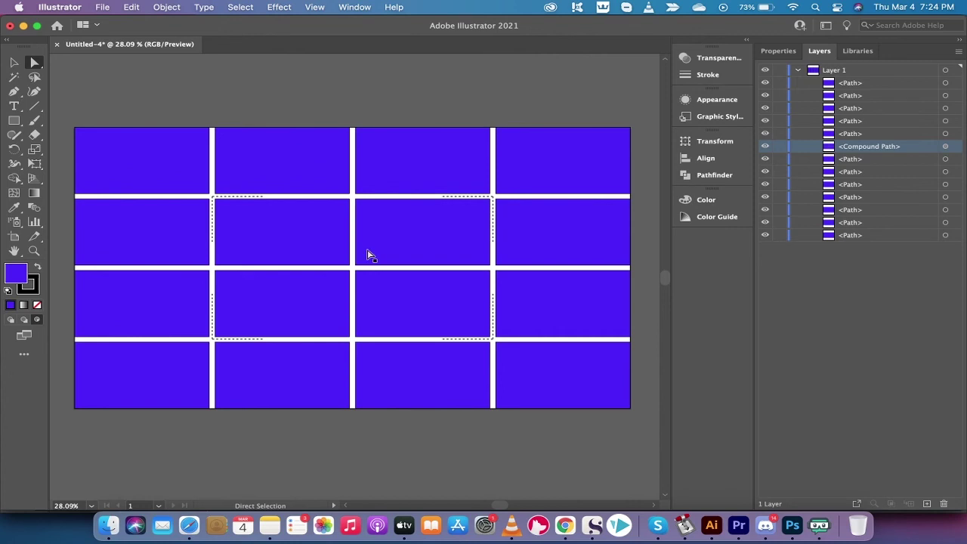
- Place kingston2.png, dragging it out over the four centre tiles
{"action": "left_click", "coordinate": [106, 7]}
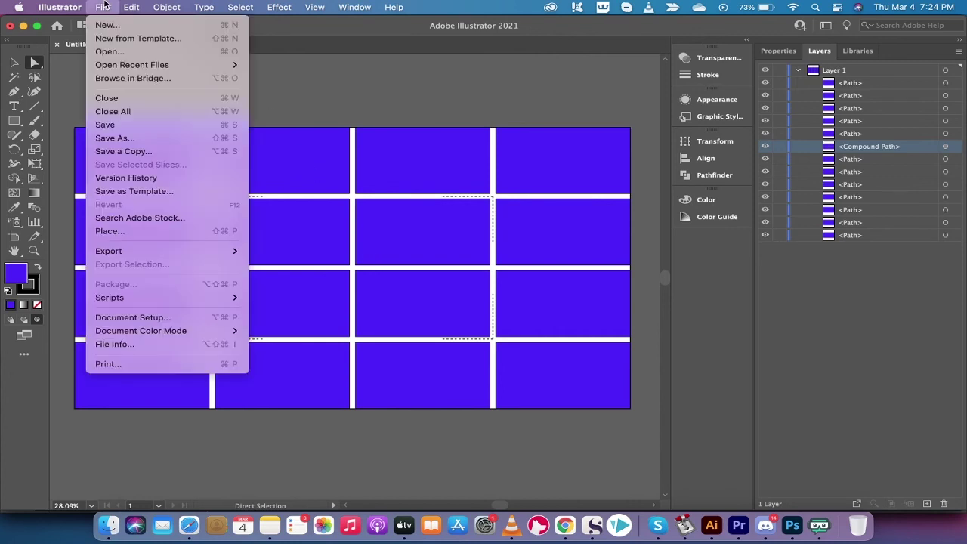
{"action": "left_click", "coordinate": [133, 231]}
{"action": "left_click", "coordinate": [328, 102]}
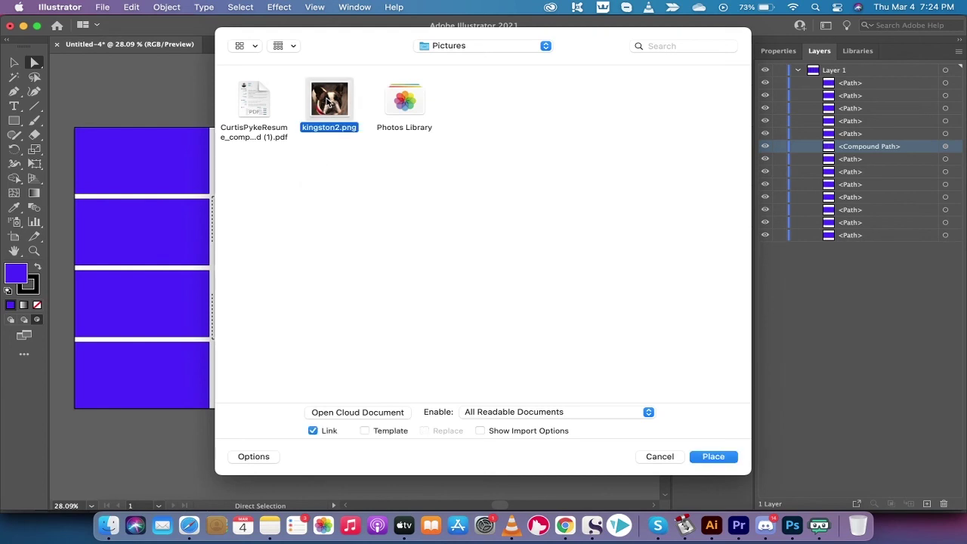
{"action": "left_click", "coordinate": [713, 456]}
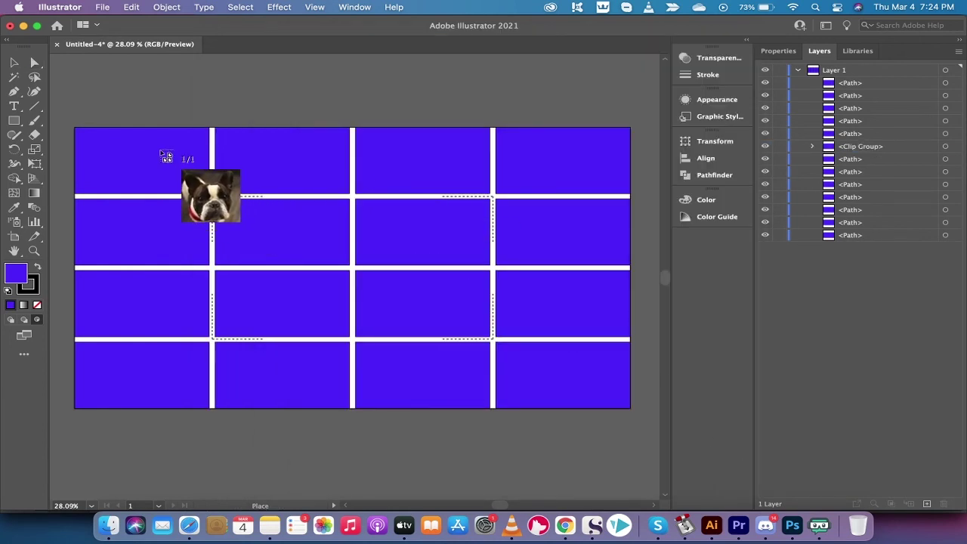
{"action": "left_click_drag", "start_coordinate": [151, 146], "coordinate": [539, 389]}
- Rescale the clipped dog photo by a corner handle and switch to the Selection tool
{"action": "scroll", "coordinate": [542, 386], "scroll_direction": "up", "scroll_amount": 5}
{"action": "scroll", "coordinate": [541, 388], "scroll_direction": "up", "scroll_amount": 2}
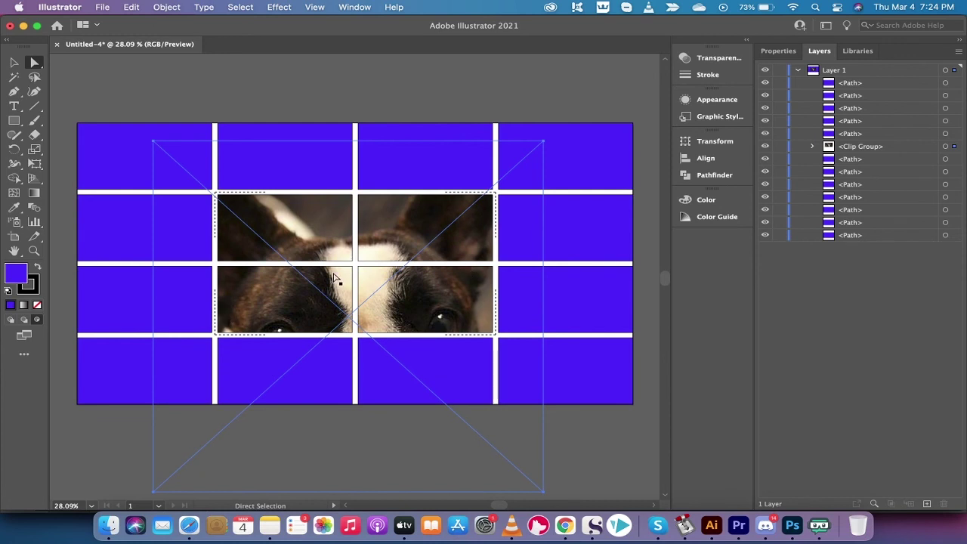
{"action": "scroll", "coordinate": [333, 273], "scroll_direction": "down", "scroll_amount": 1}
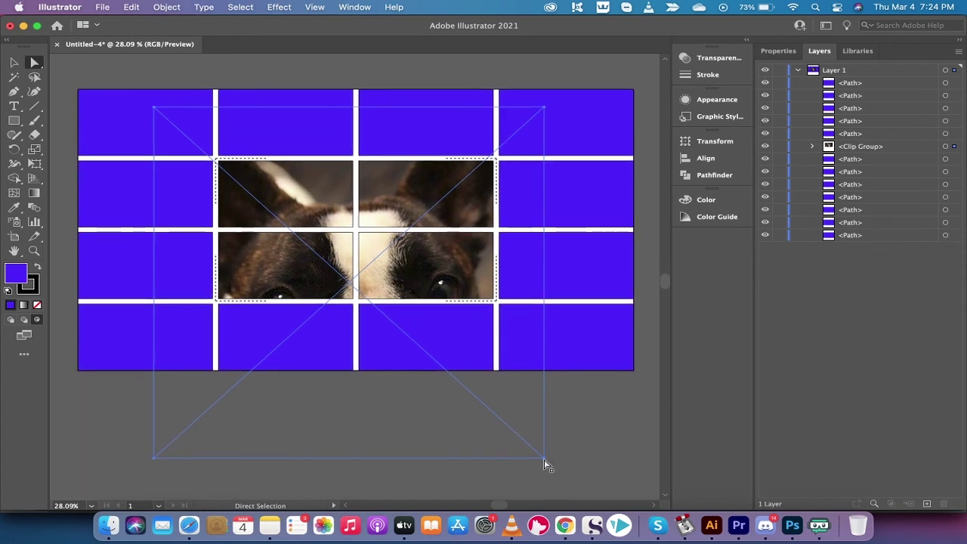
{"action": "mouse_move", "coordinate": [545, 459]}
{"action": "left_mouse_down"}
{"action": "mouse_move", "coordinate": [529, 444]}
{"action": "mouse_move", "coordinate": [541, 443]}
{"action": "left_mouse_up"}
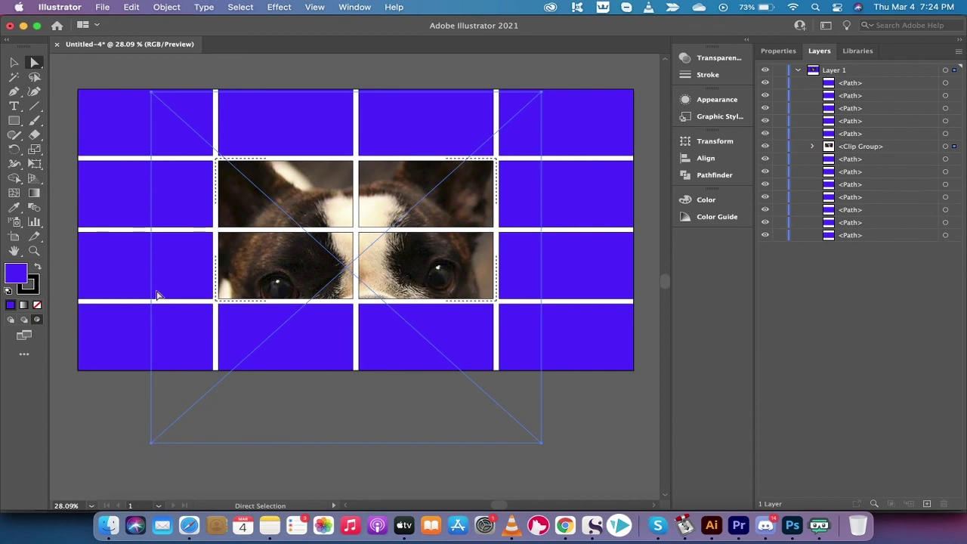
{"action": "left_click", "coordinate": [14, 63]}
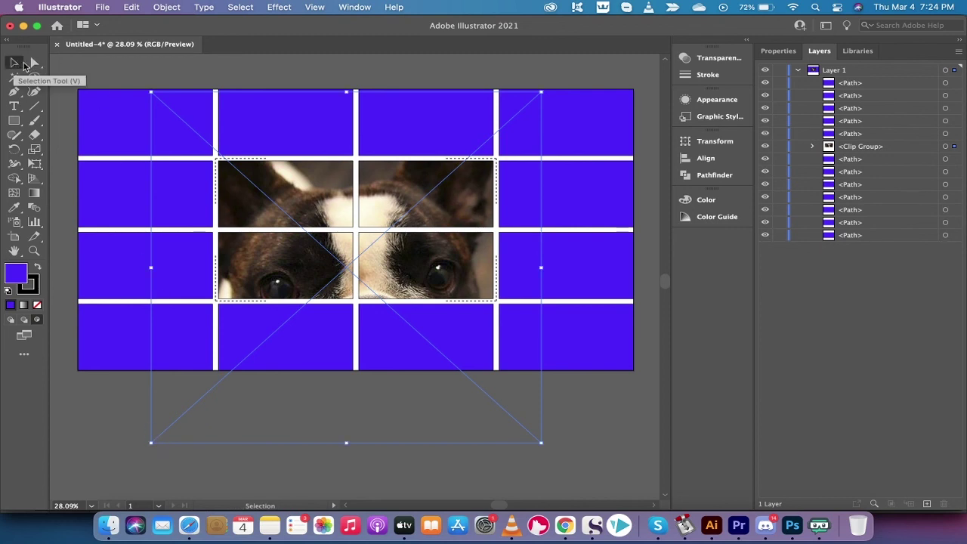
{"action": "left_click", "coordinate": [35, 63]}
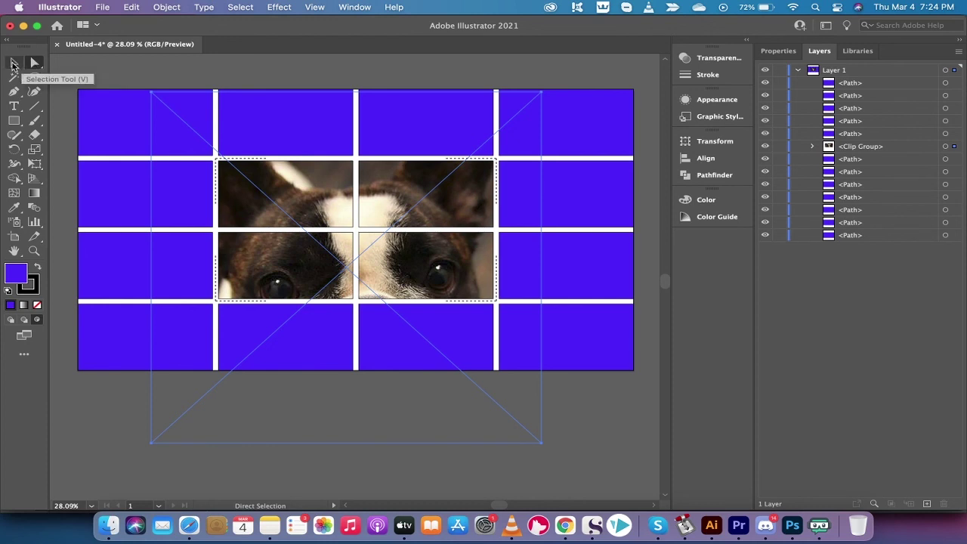
{"action": "left_click", "coordinate": [12, 64]}
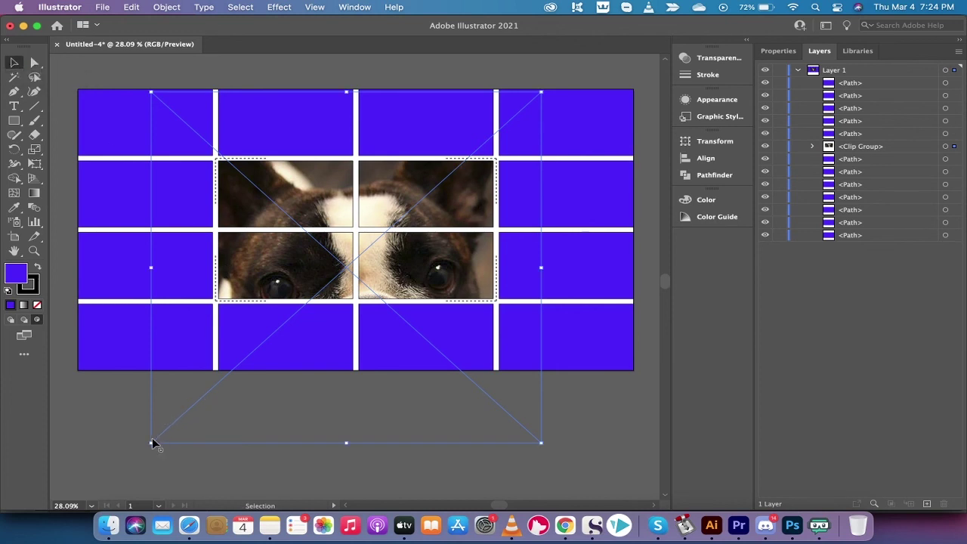
- Shrink the photo from both bottom corners, nudge it up six steps, then deselect
{"action": "left_click_drag", "start_coordinate": [152, 443], "coordinate": [204, 393]}
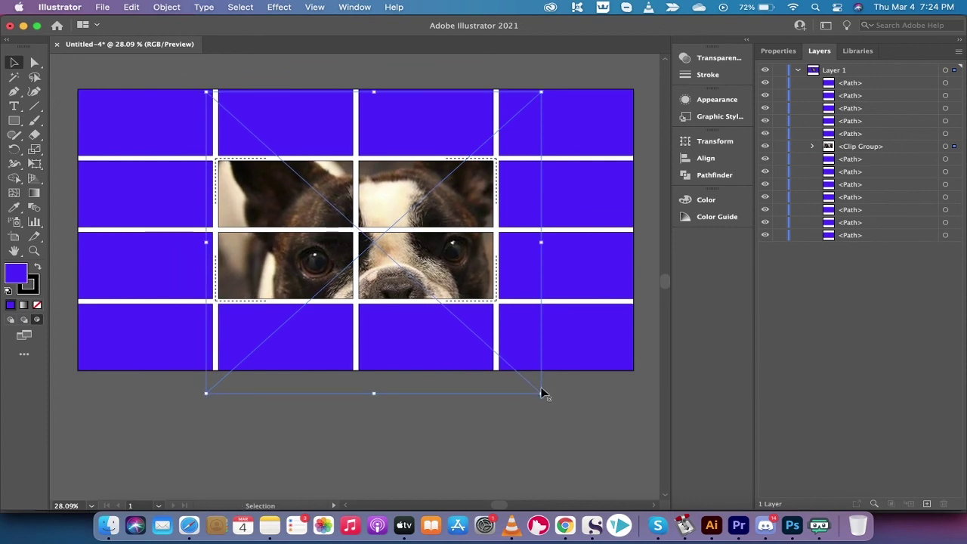
{"action": "left_click_drag", "start_coordinate": [541, 393], "coordinate": [502, 368]}
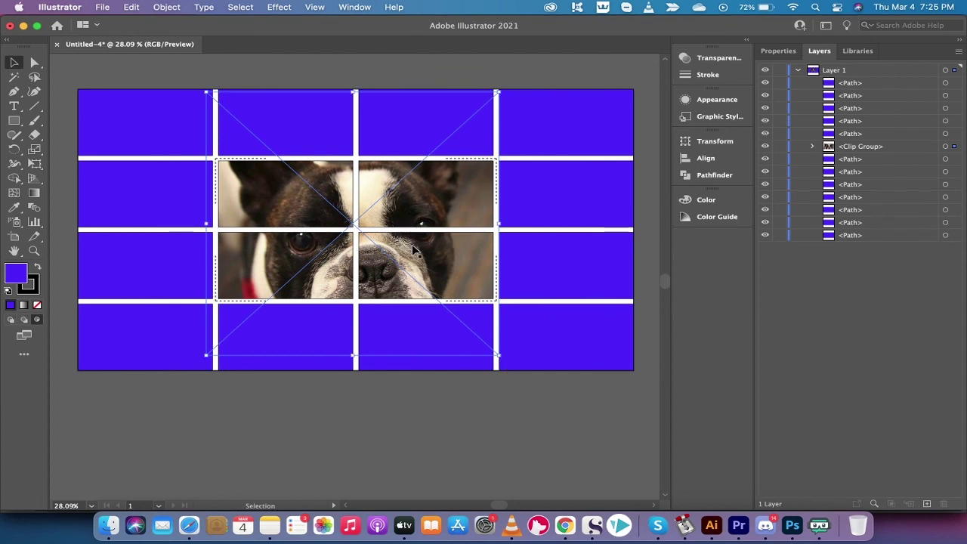
{"action": "key", "text": "Up"}
{"action": "key", "text": "Up"}
{"action": "key", "text": "Up"}
{"action": "key", "text": "Up"}
{"action": "key", "text": "Up"}
{"action": "key", "text": "Up"}
{"action": "key", "text": "Up"}
{"action": "key", "text": "Up"}
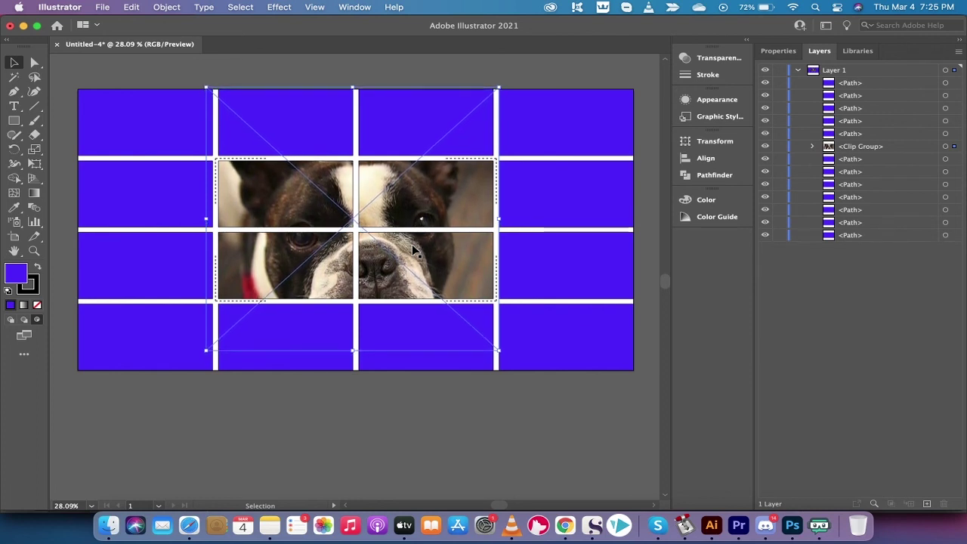
{"action": "key", "text": "Up"}
{"action": "key", "text": "Up"}
{"action": "key", "text": "Up"}
{"action": "key", "text": "Up"}
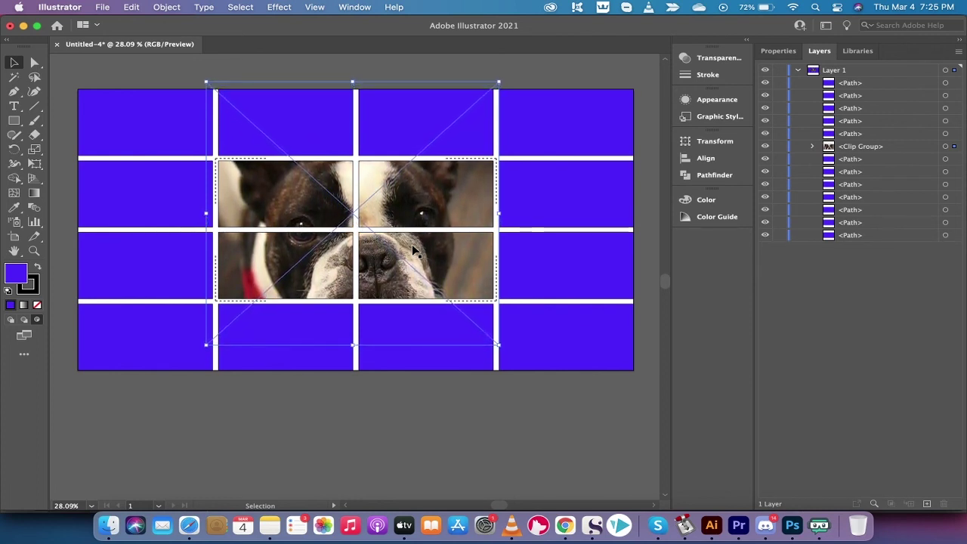
{"action": "key", "text": "Up"}
{"action": "key", "text": "Up"}
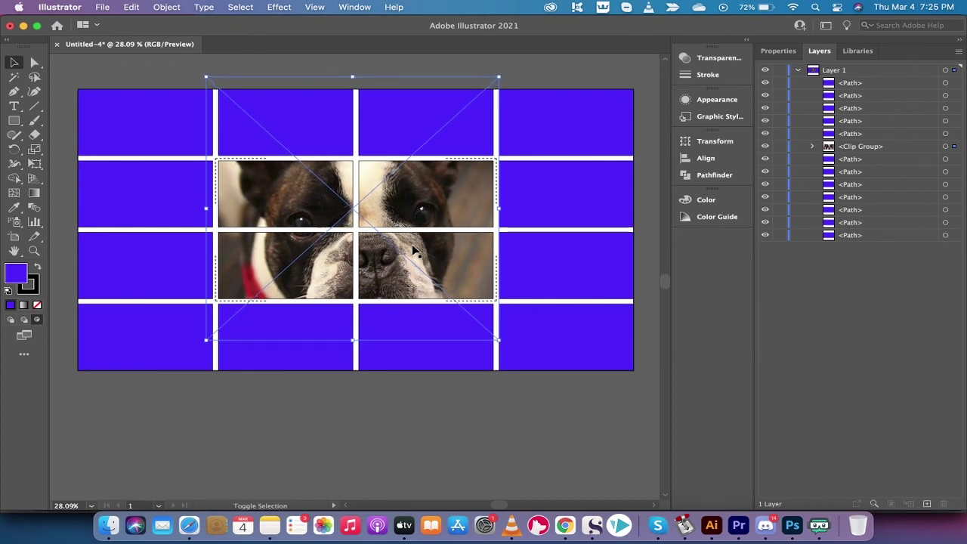
{"action": "key", "text": "Up"}
{"action": "key", "text": "Up"}
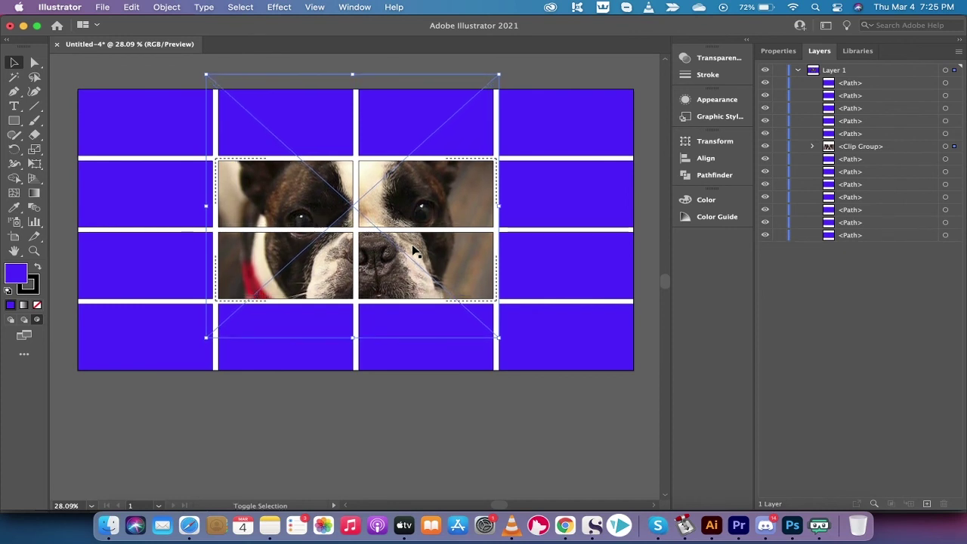
{"action": "key", "text": "Up"}
{"action": "key", "text": "Up"}
{"action": "key", "text": "Up"}
{"action": "key", "text": "Up"}
{"action": "key", "text": "Up"}
{"action": "key", "text": "Up"}
{"action": "key", "text": "Up"}
{"action": "key", "text": "Up"}
{"action": "key", "text": "Up"}
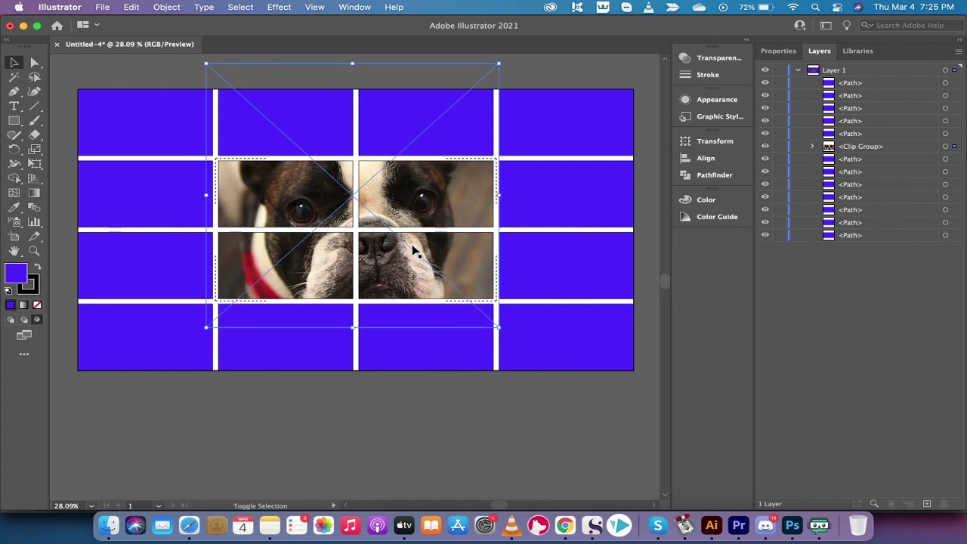
{"action": "key", "text": "Up"}
{"action": "key", "text": "Up"}
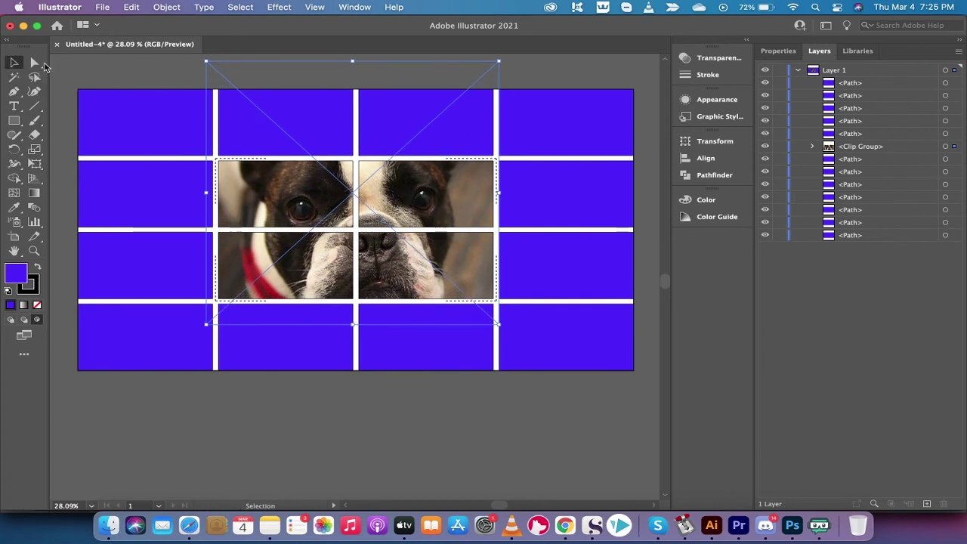
{"action": "left_click", "coordinate": [82, 68]}
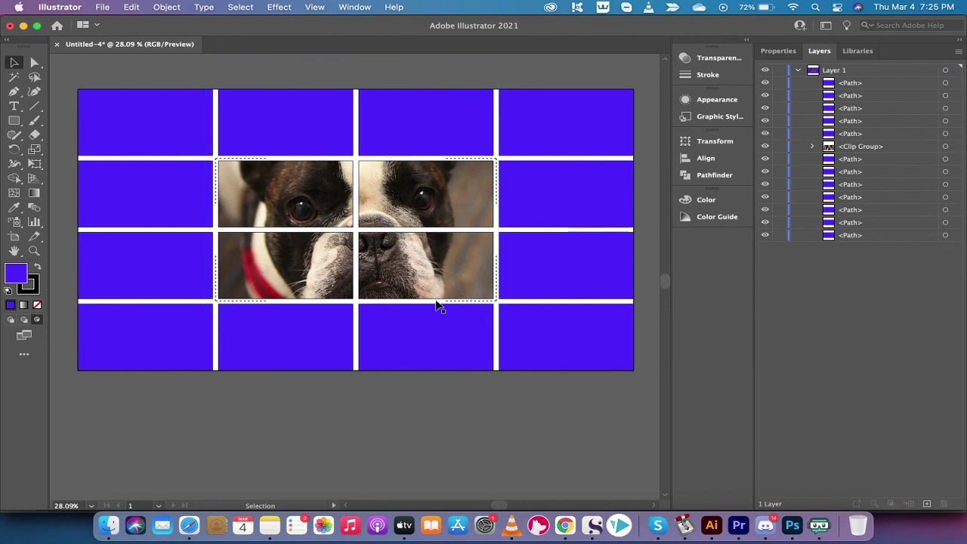